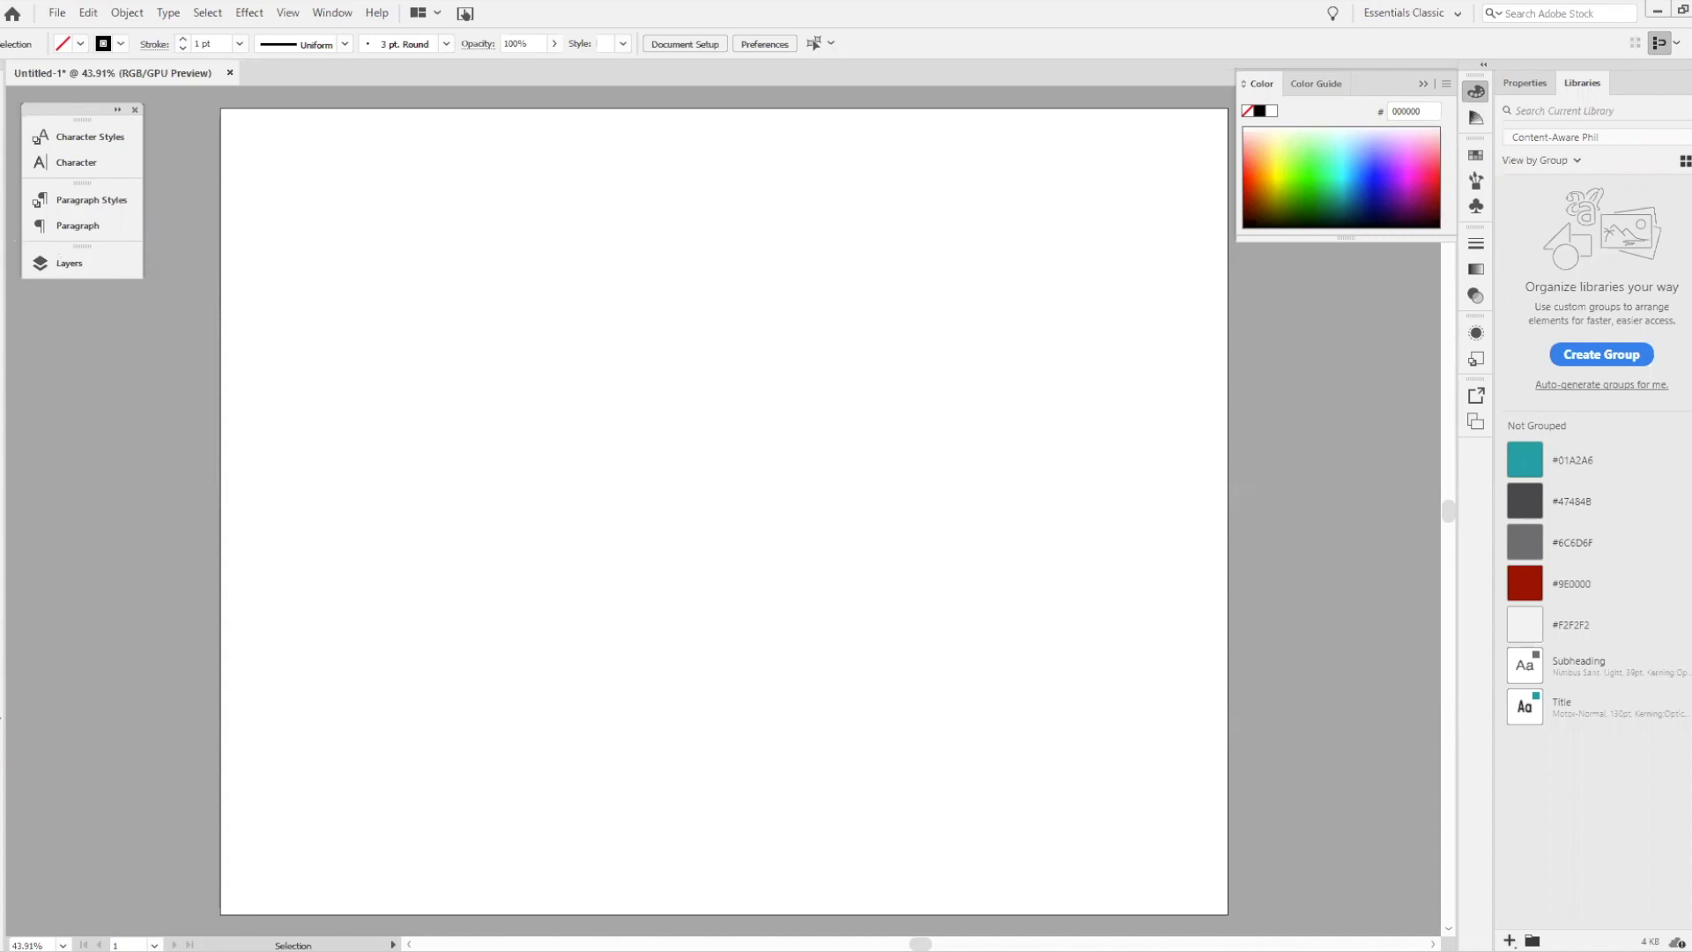
Draw a closed nine-point polygon of straight segments with the Pen tool, about 848 × 833 px, on the artboard.
key("p")
left_click(372, 234)
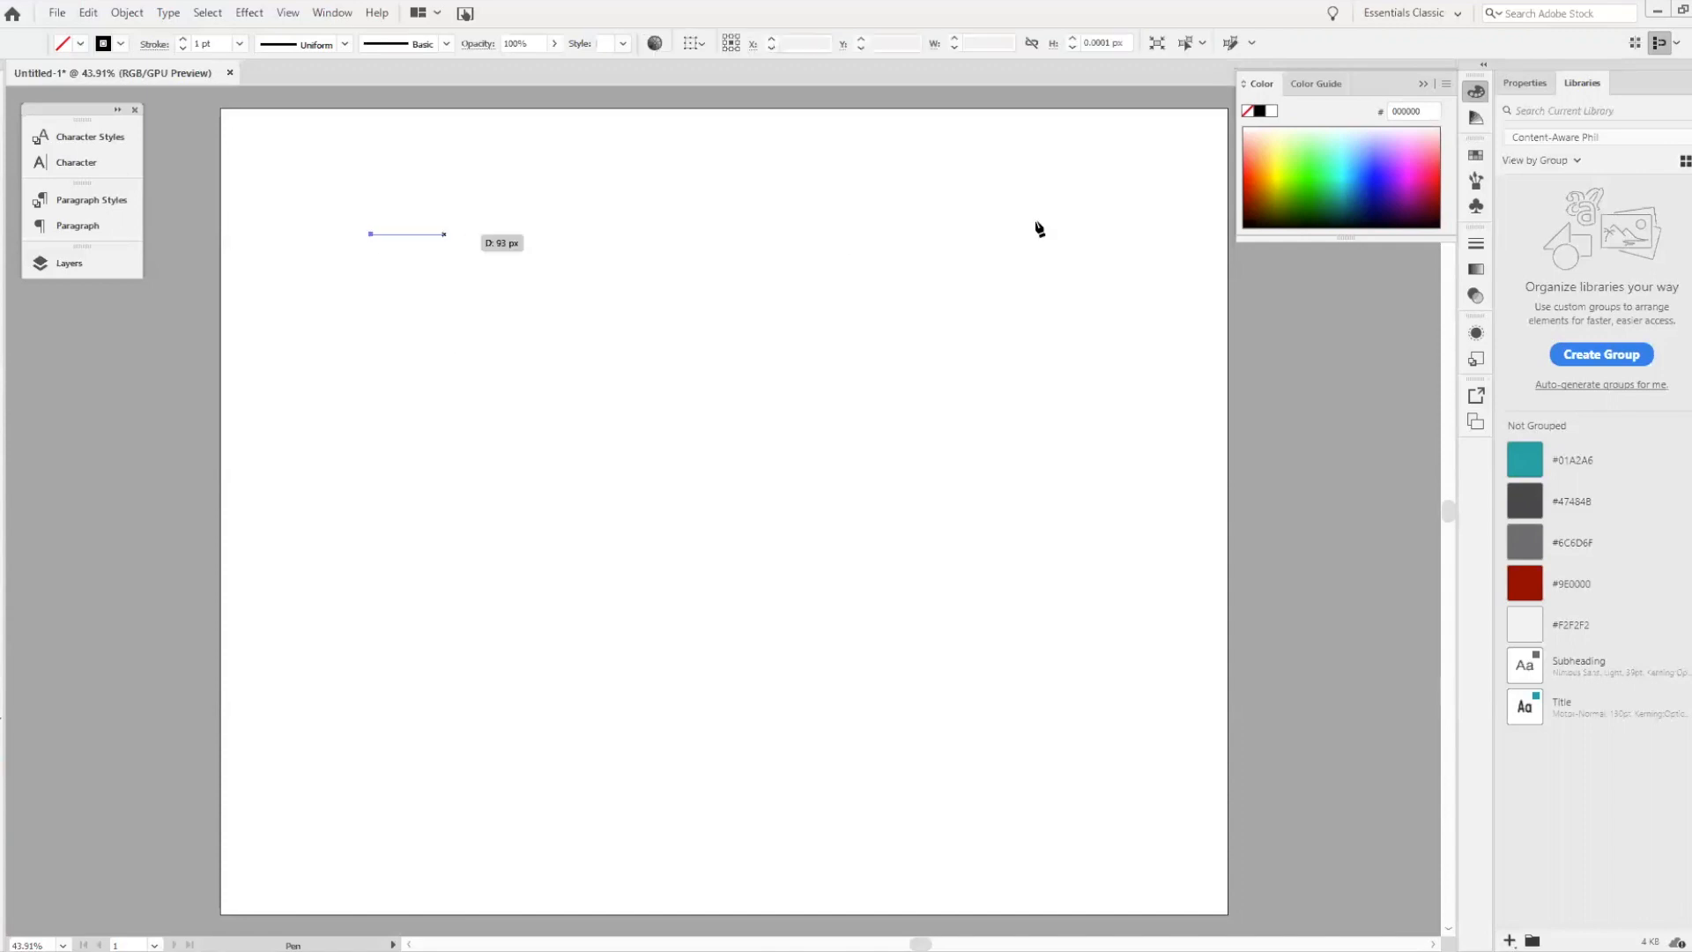
left_click(829, 208)
left_click(697, 506)
left_click(381, 575)
left_click(498, 755)
left_click(825, 792)
left_click(1029, 608)
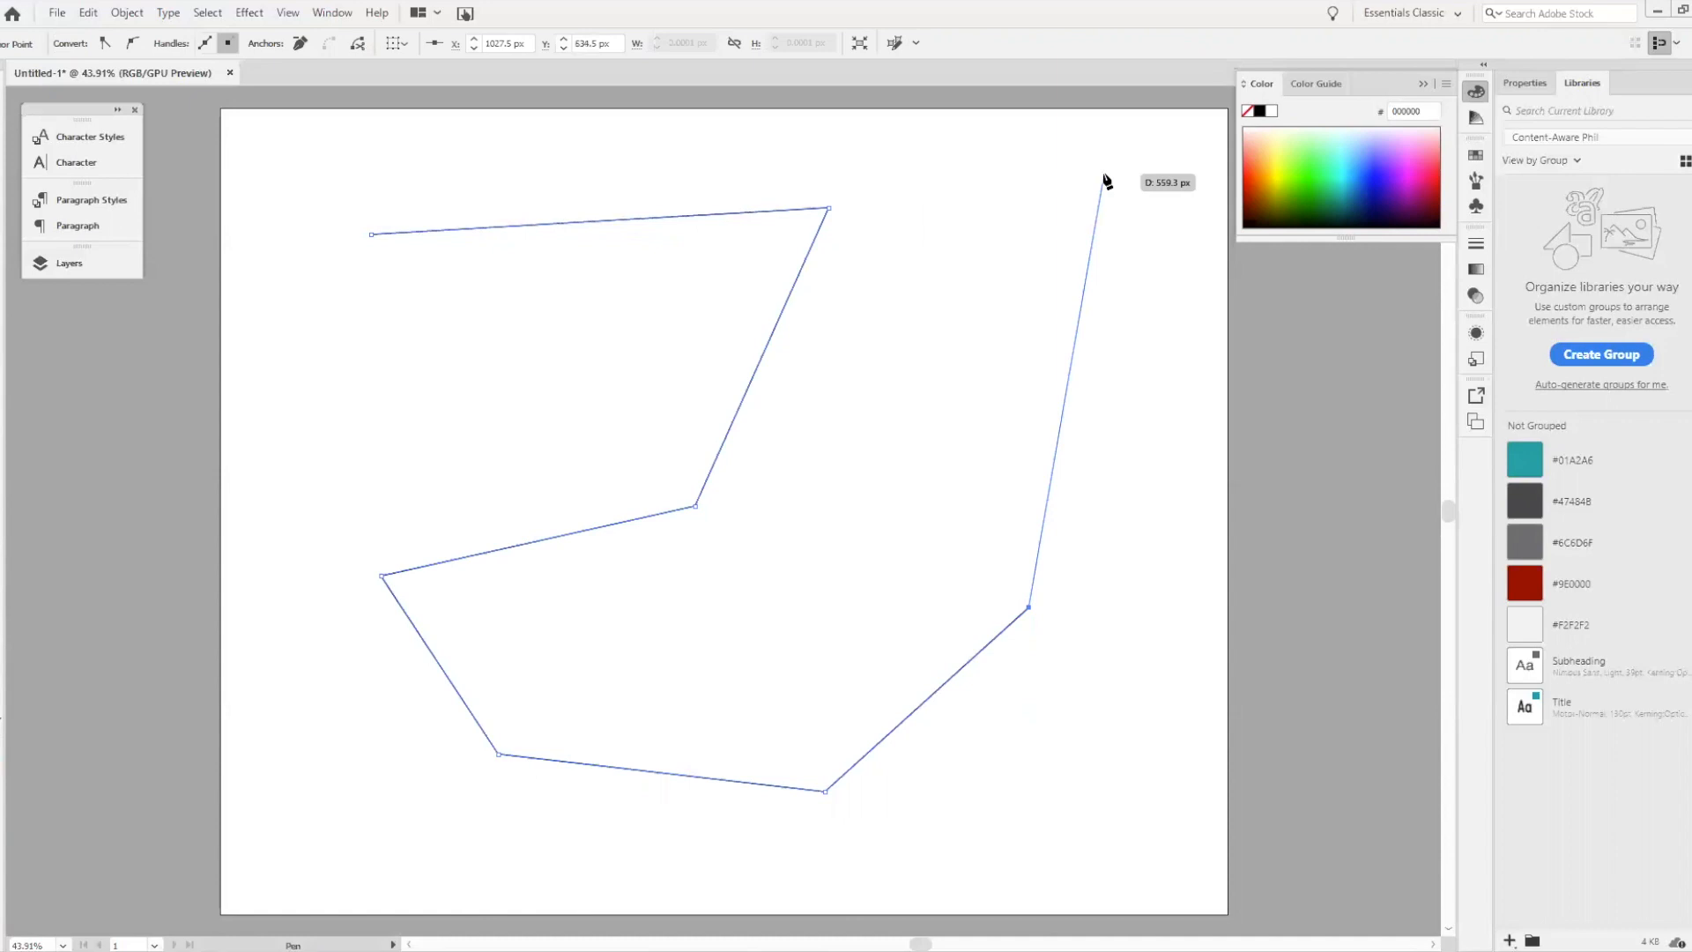
left_click(1038, 144)
left_click(714, 136)
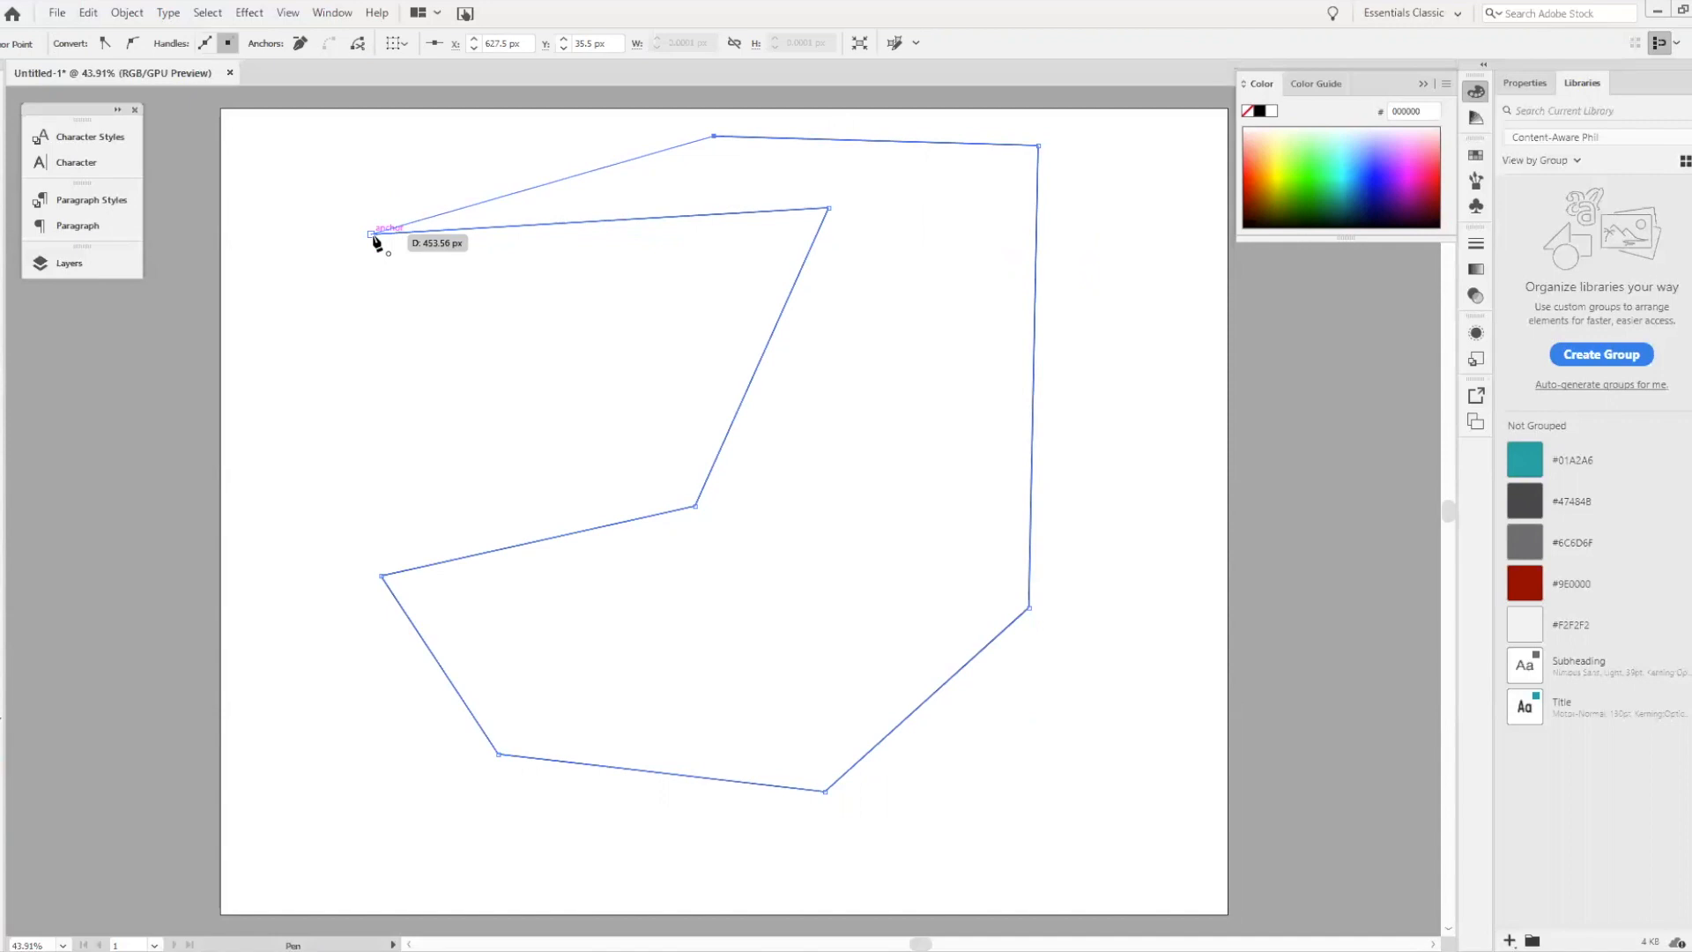
left_click(372, 235)
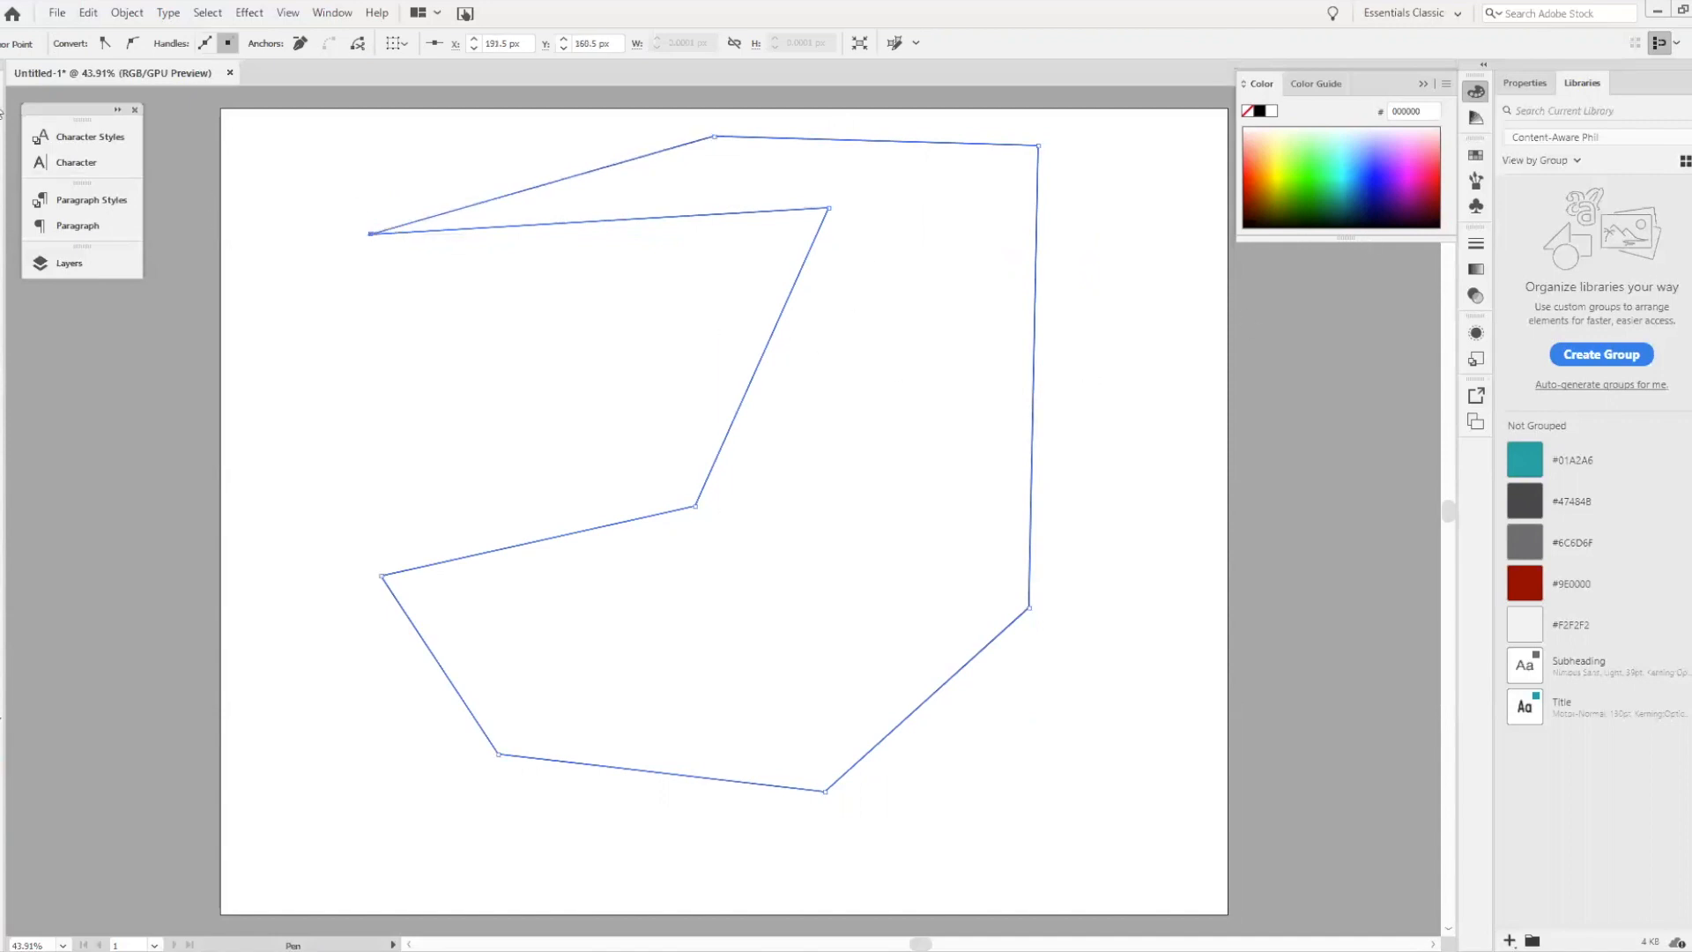
Draw a separate open path of three straight segments beside the polygon's left edge and clear the selection.
left_click(404, 336)
left_click(342, 509)
left_click(346, 736)
left_click(480, 792)
key("v")
left_click(865, 515)
left_click_drag(1089, 792, 203, 396)
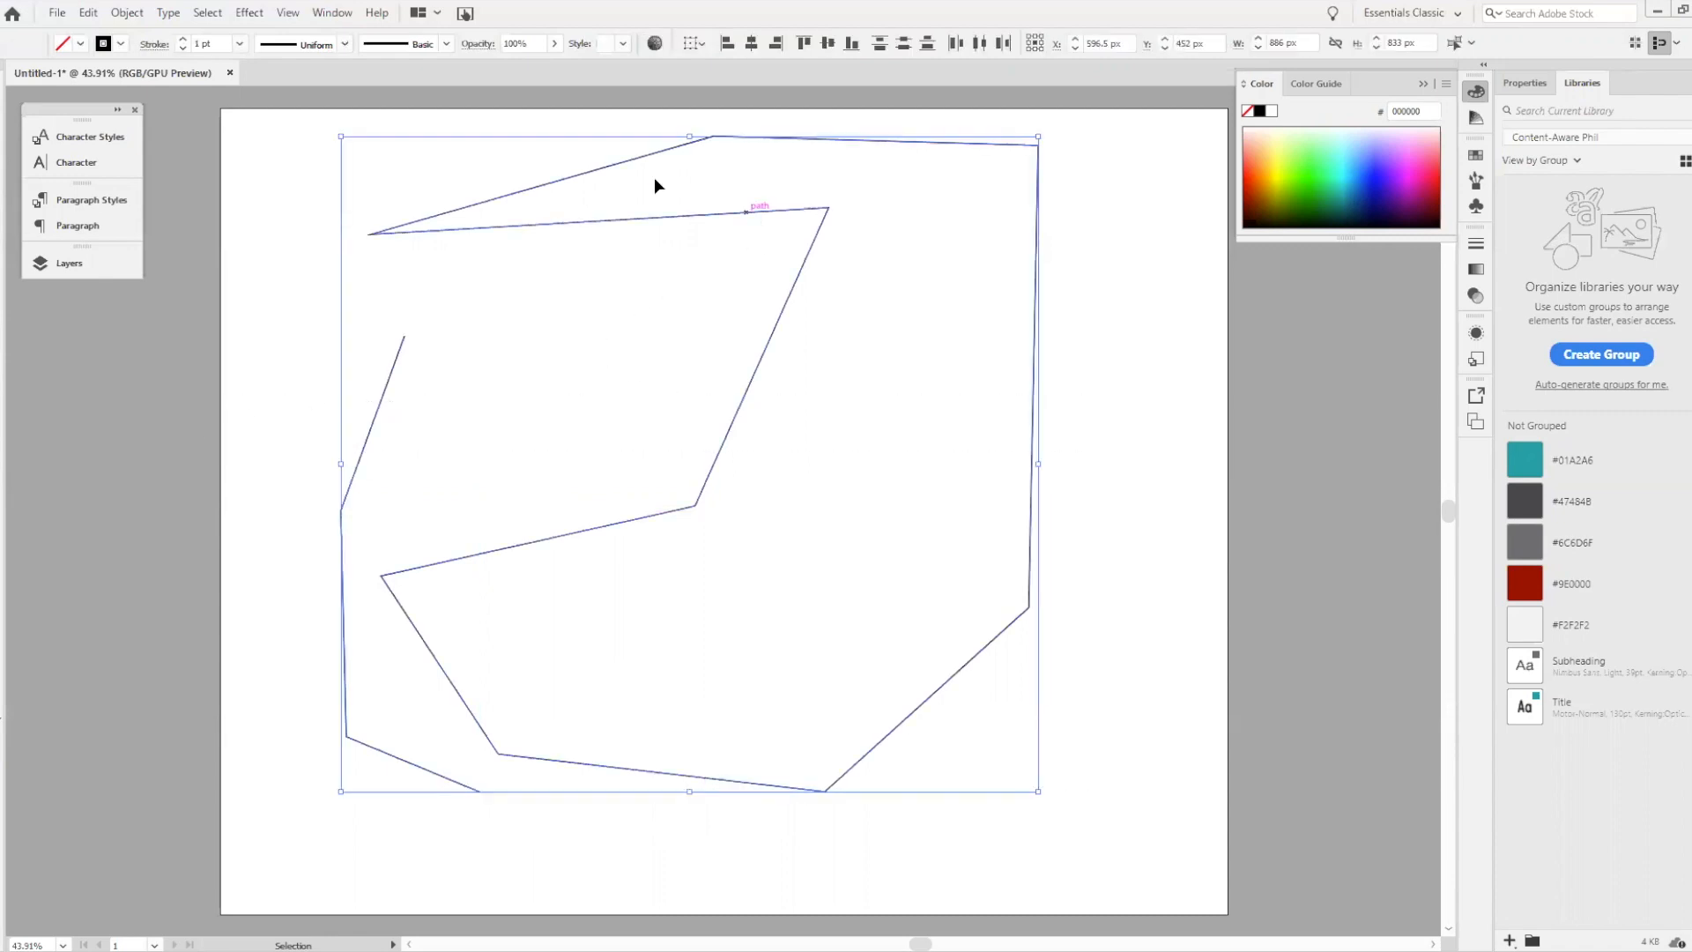
left_click(642, 343)
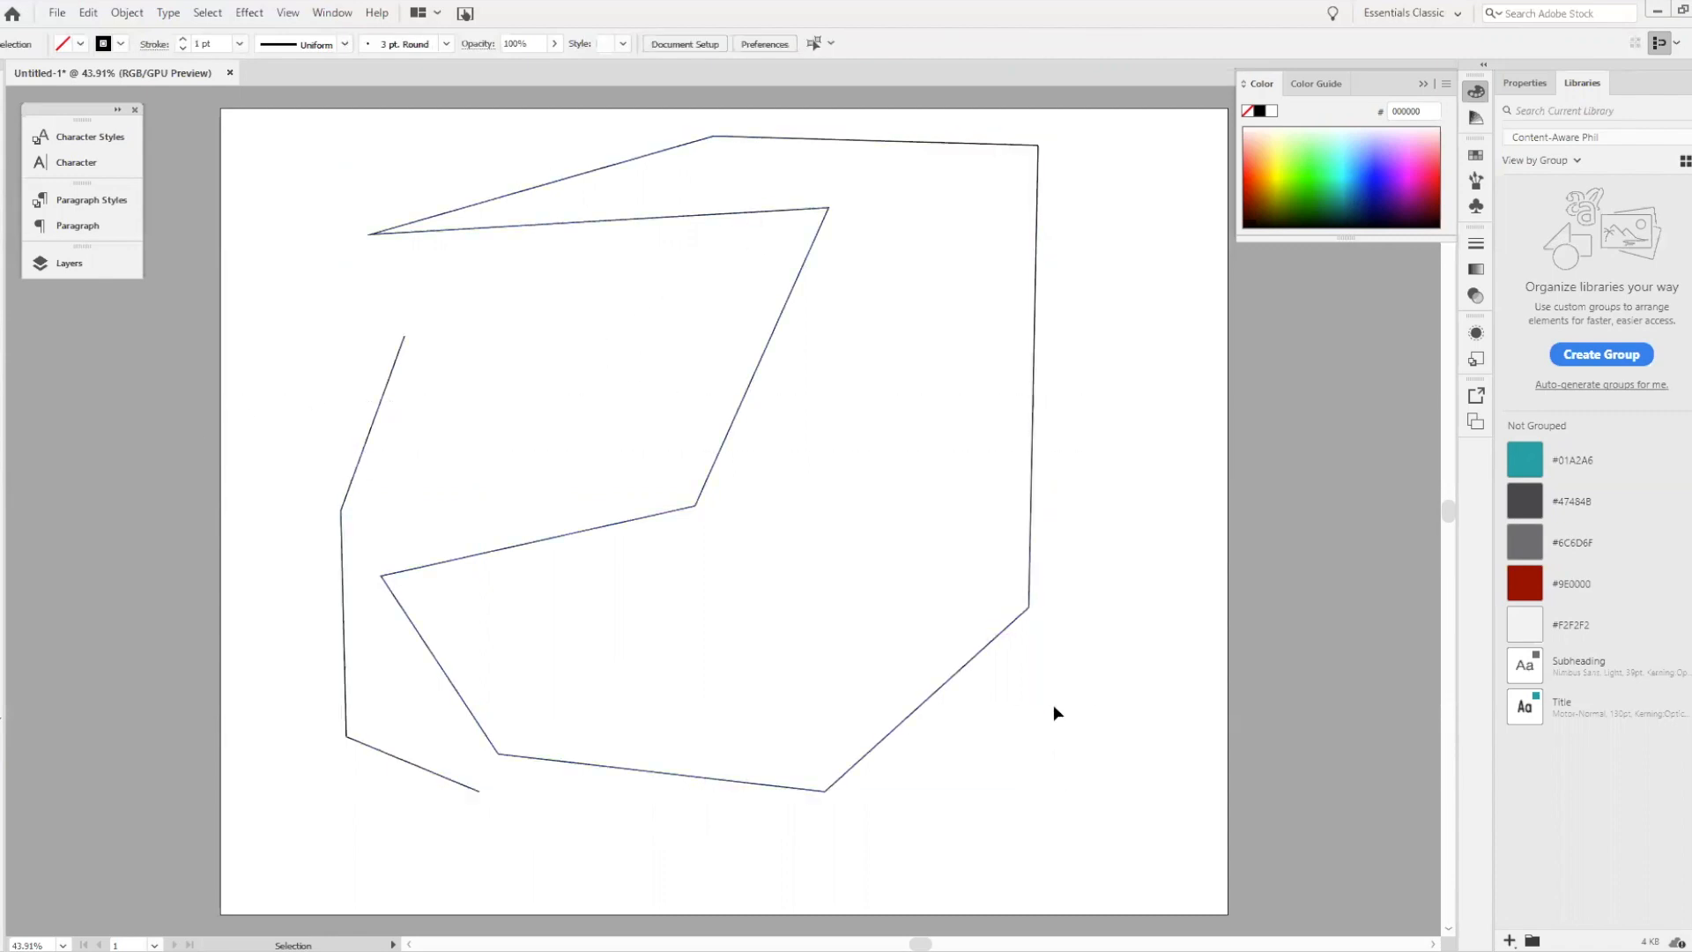
Select the closed polygon and remove the two anchor points that form its inner notch with the Pen tool.
left_click_drag(1057, 712, 636, 277)
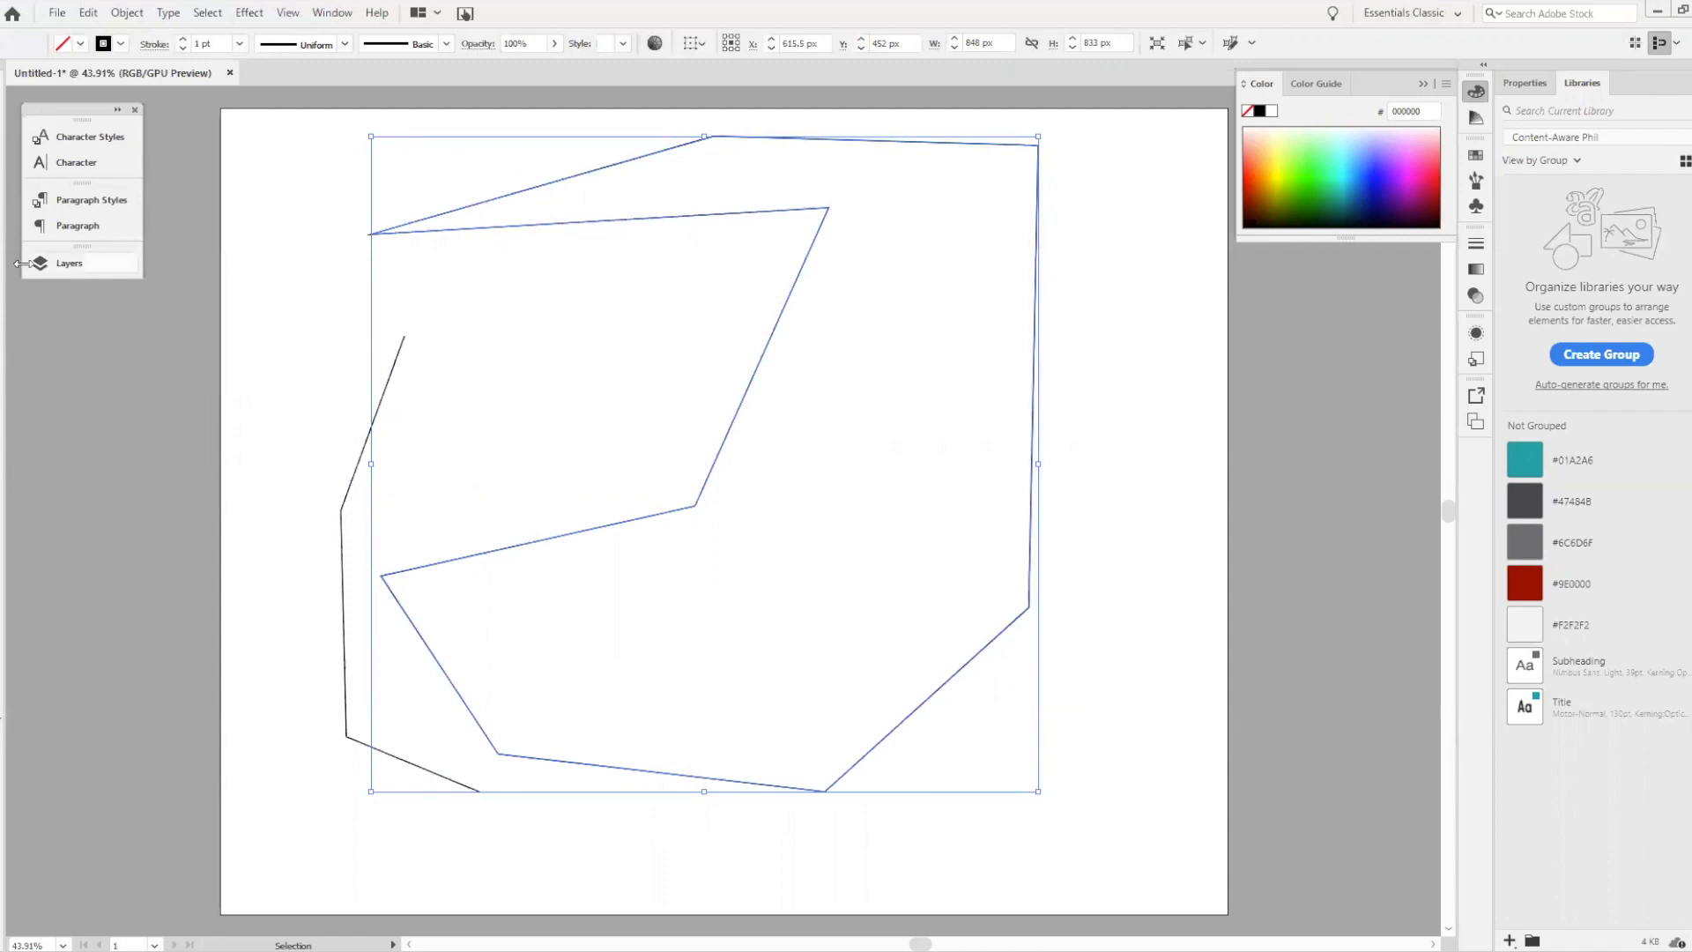
key("p")
left_click(3, 189)
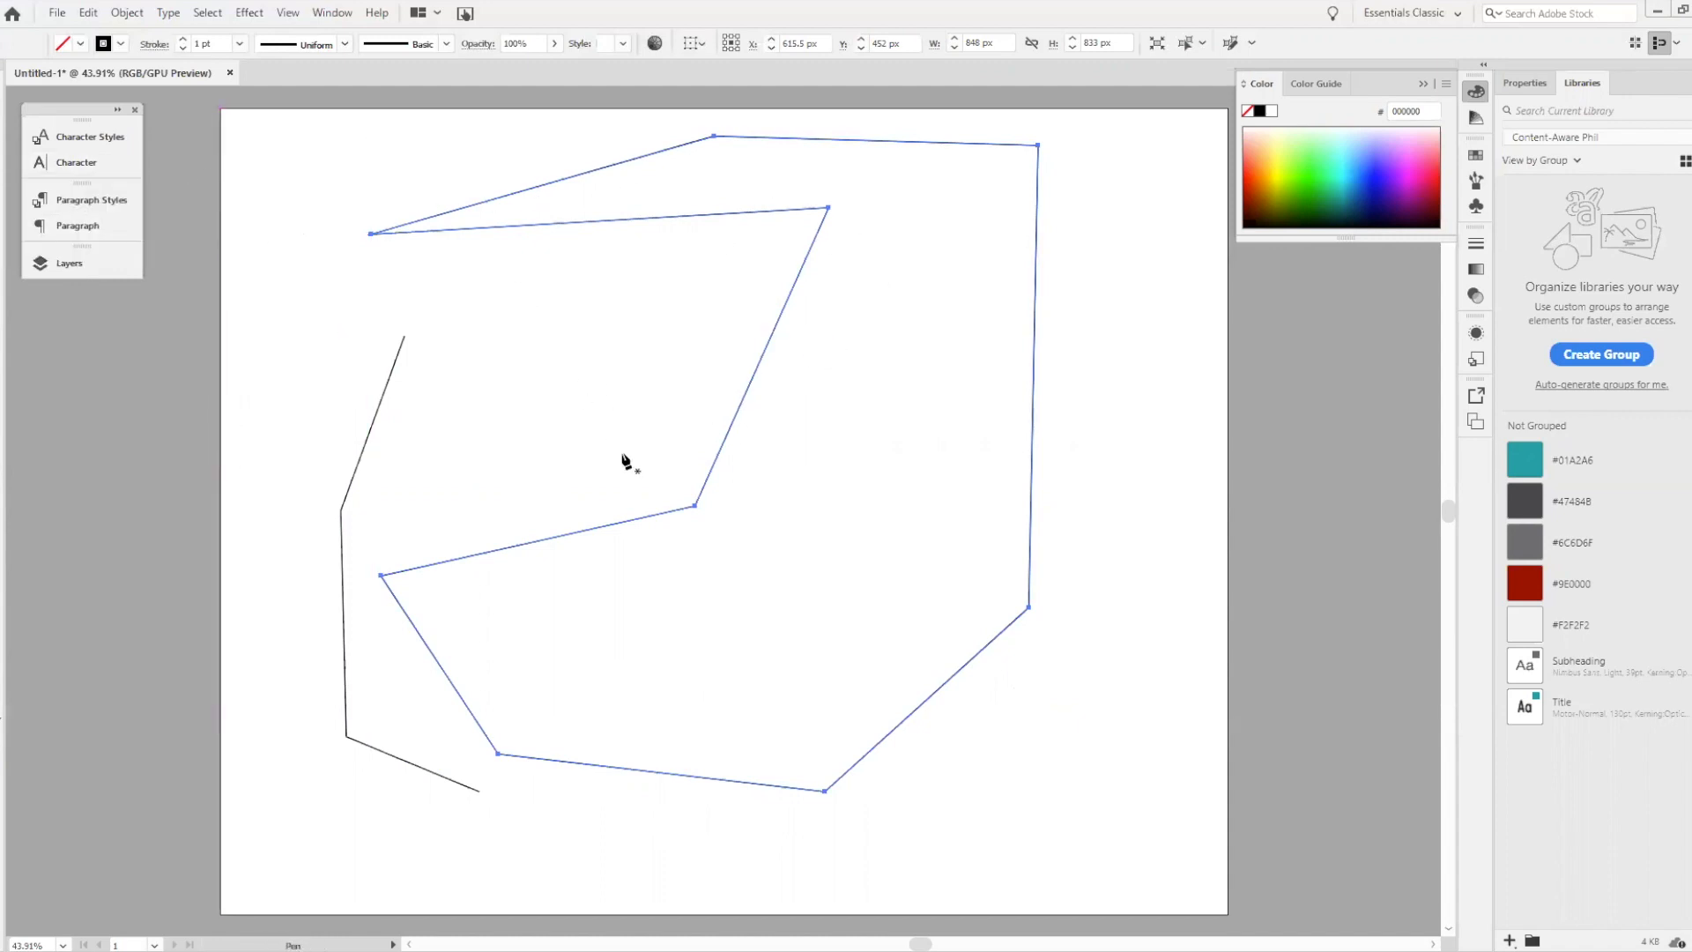
left_click(828, 208)
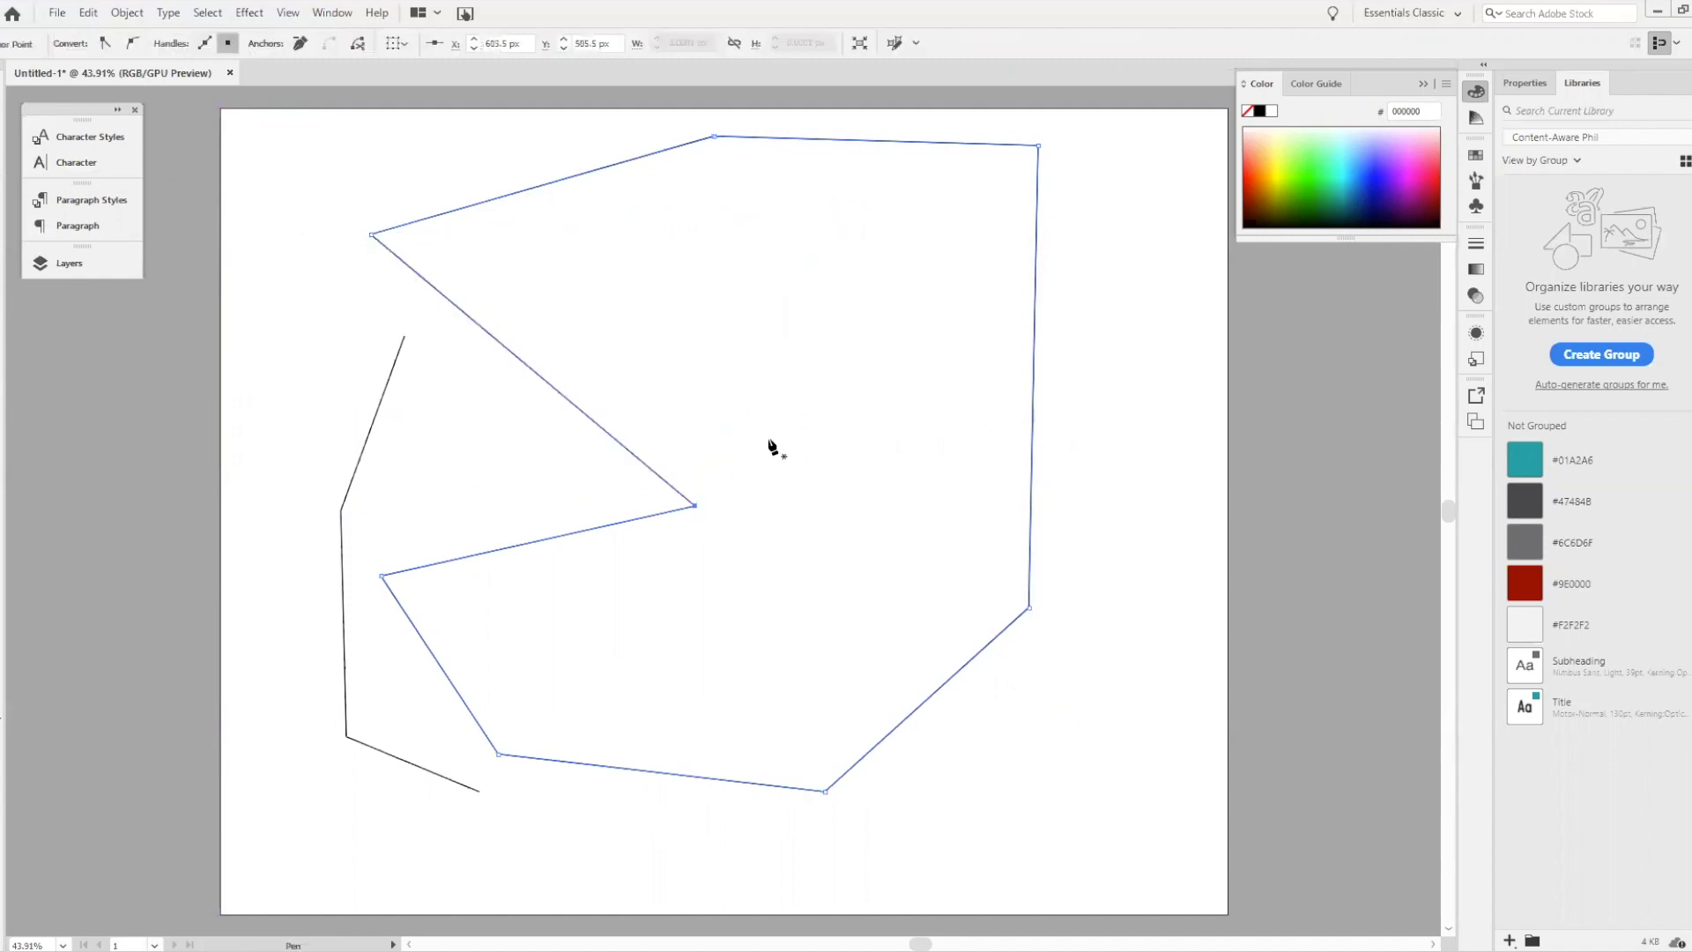
left_click(695, 507)
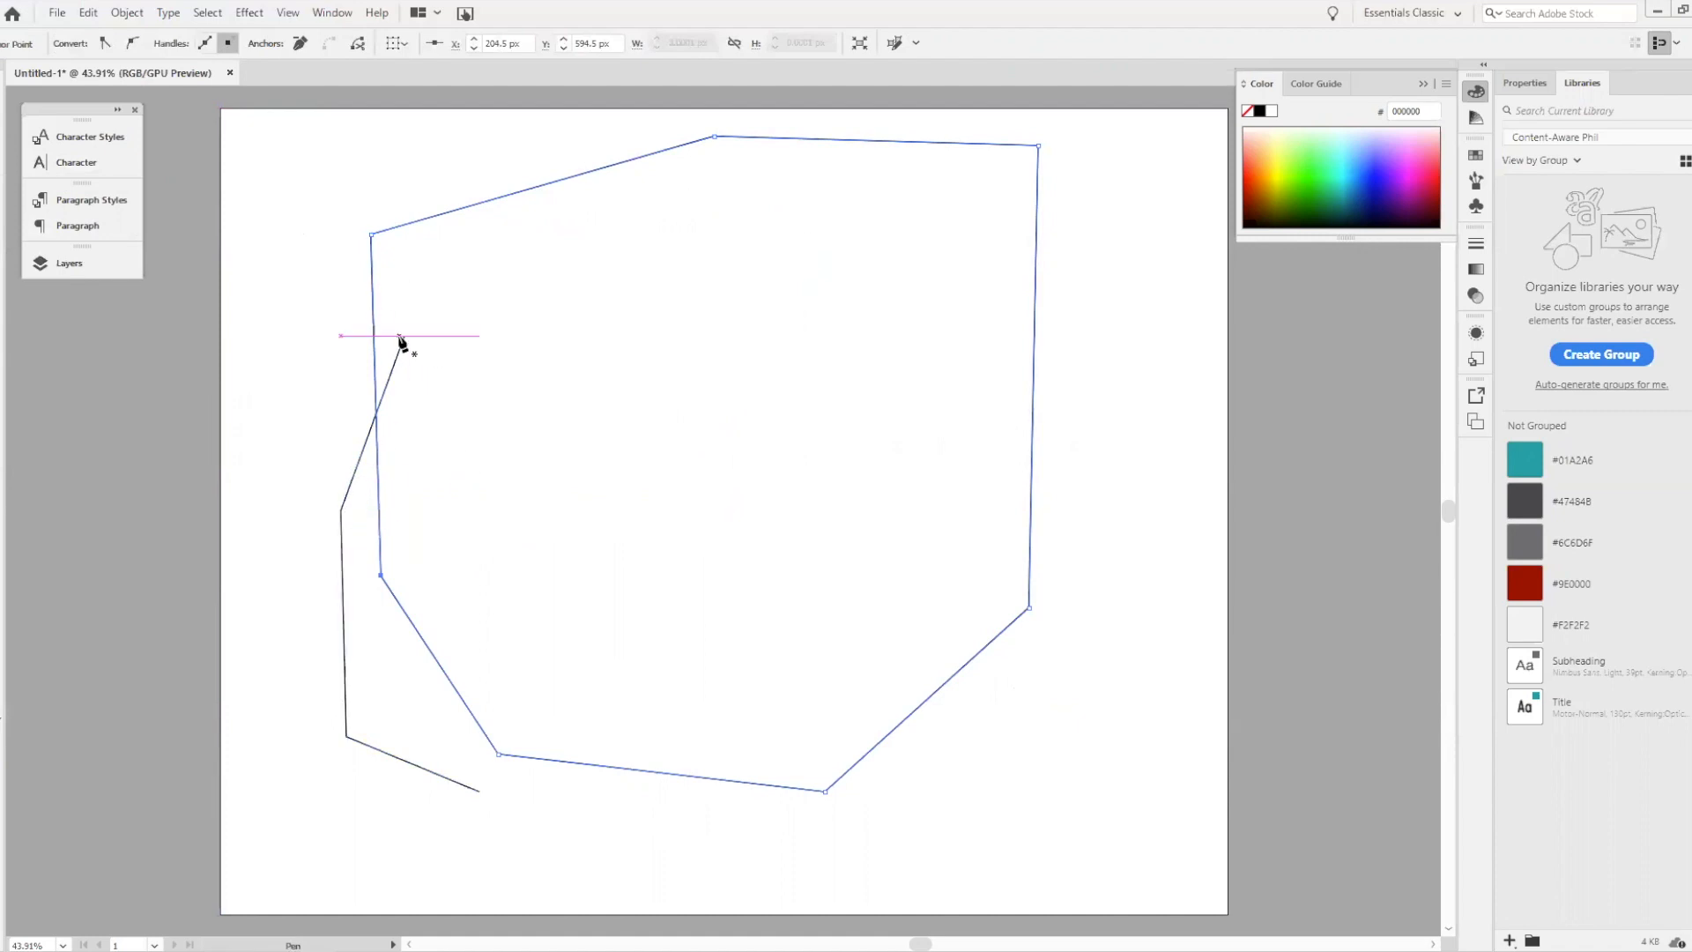
Continue the open path from its upper endpoint with three more straight-segment anchor points and close it at its lower endpoint.
left_click(481, 793)
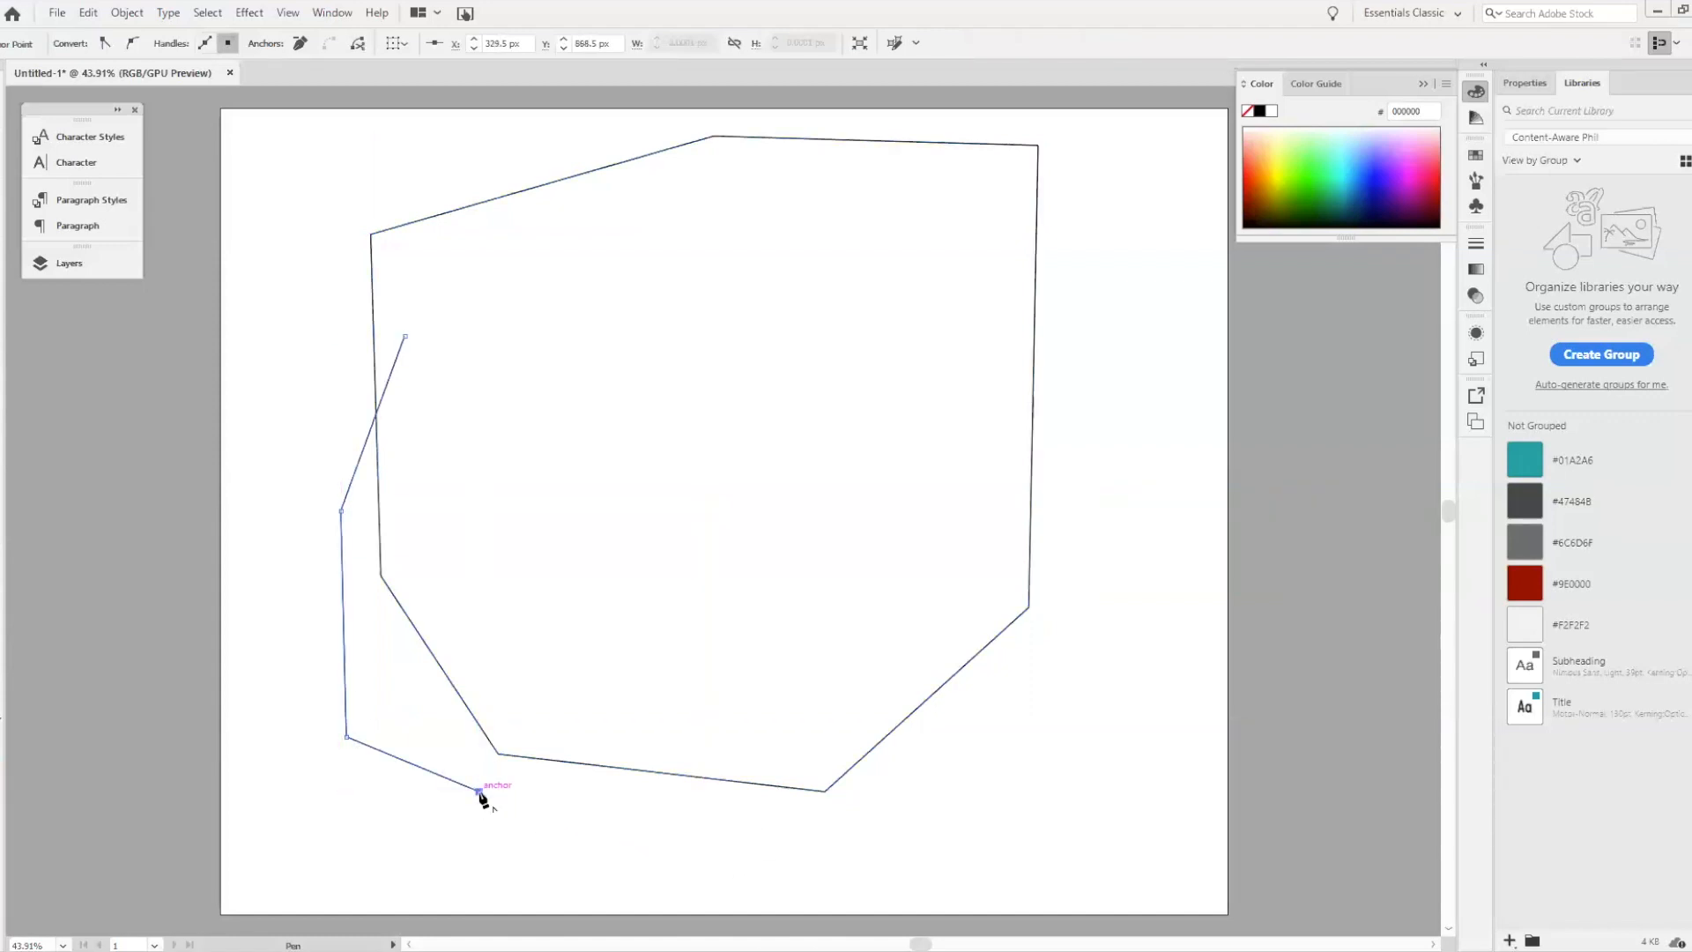
key("v")
key("p")
left_click(405, 336)
left_click(691, 360)
left_click(739, 599)
left_click(621, 791)
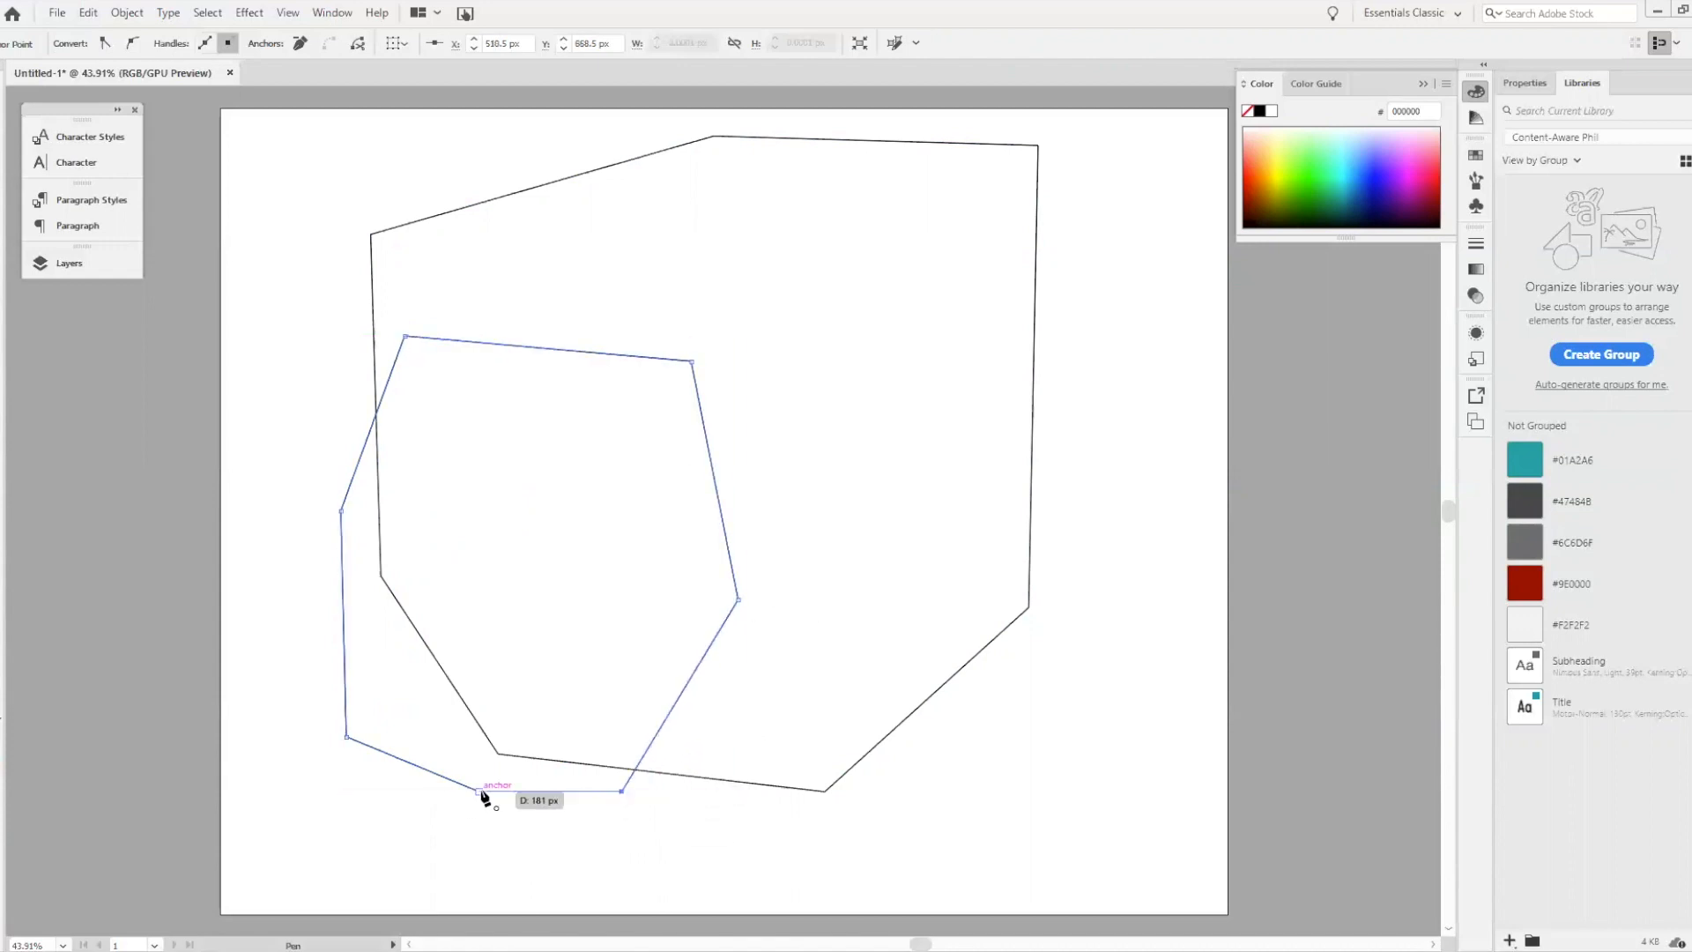
left_click(480, 792)
Remove the upper three anchor points of the smaller closed shape with the Pen tool.
left_click(343, 511)
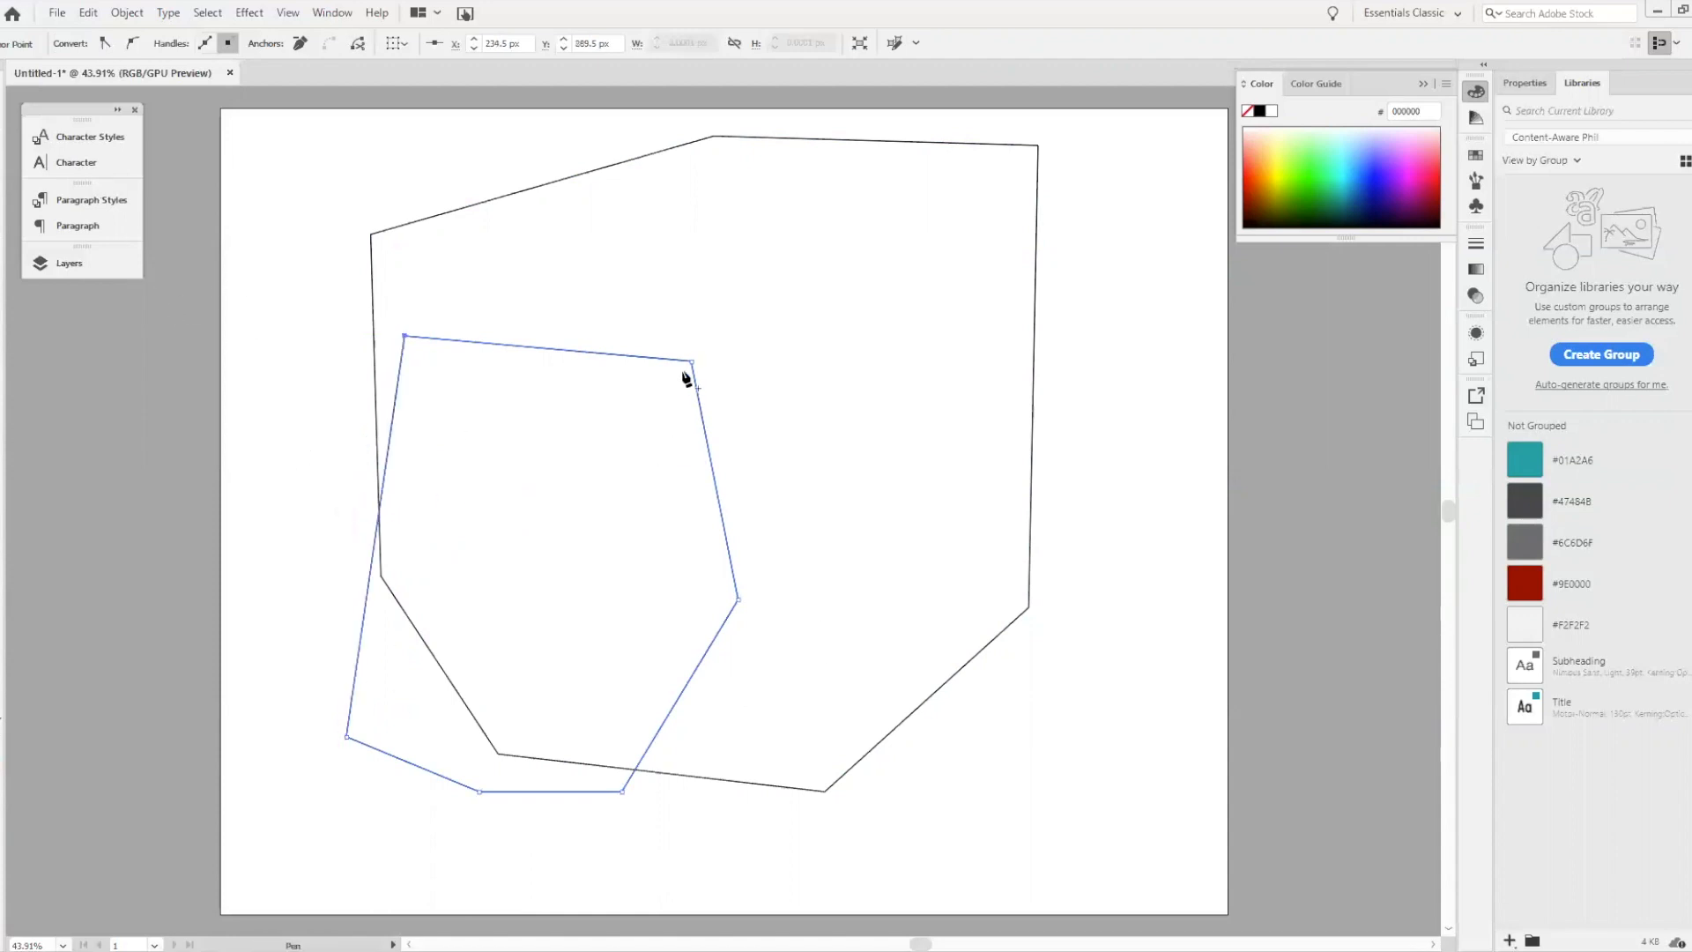
left_click(404, 336)
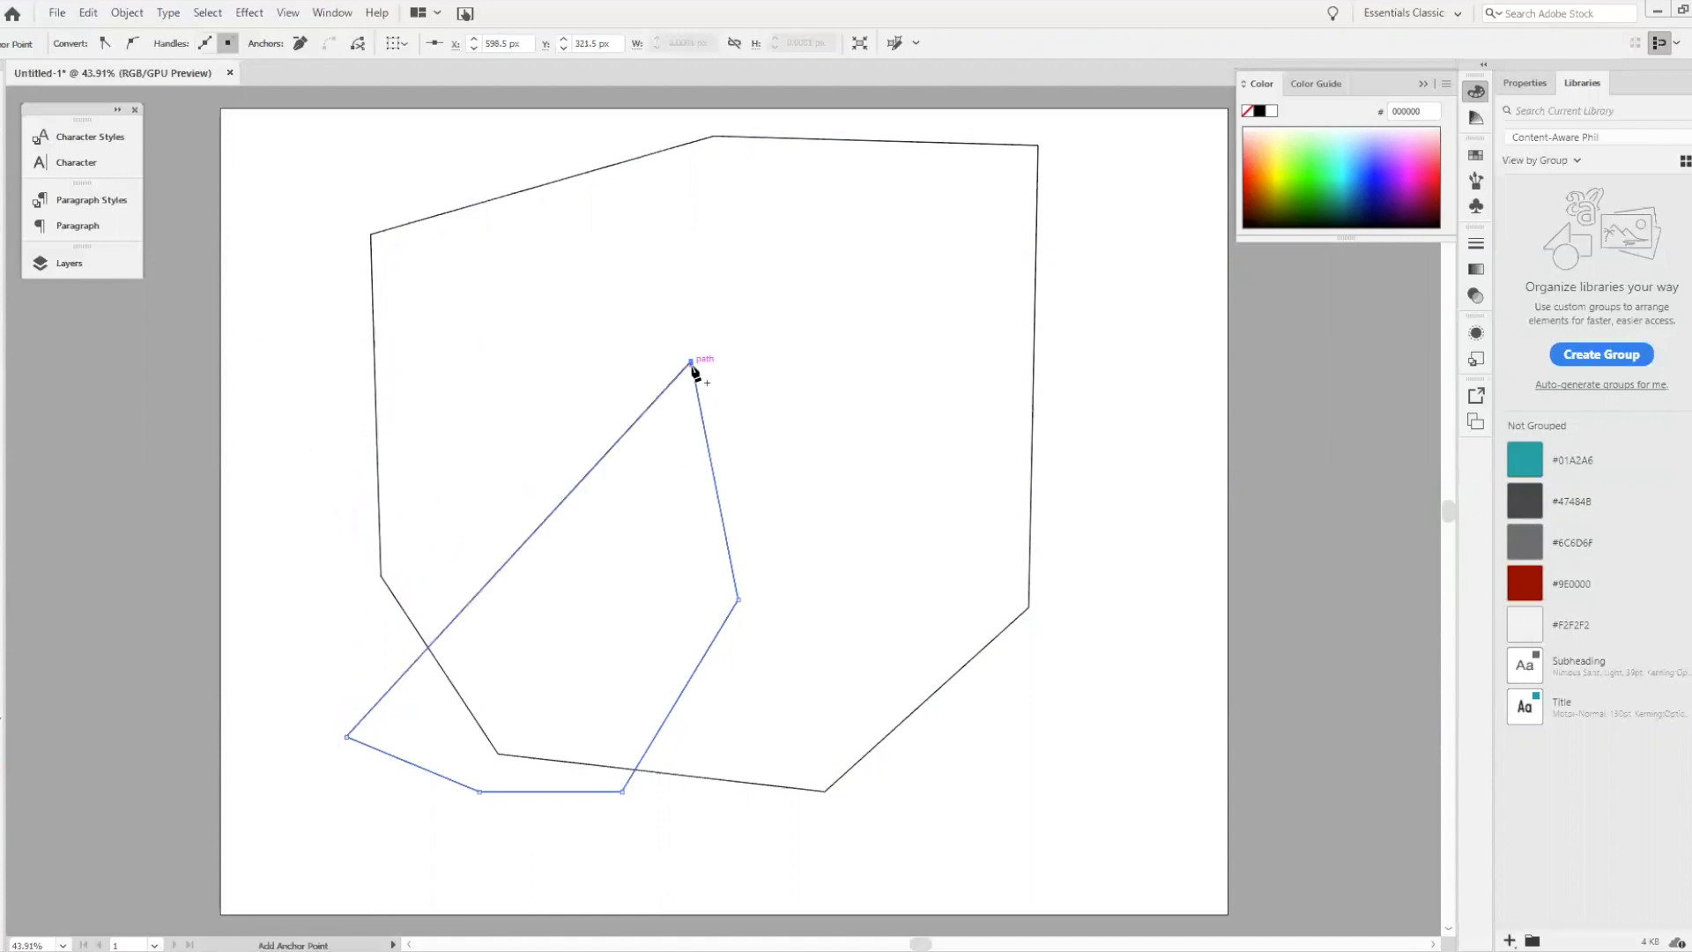
left_click(691, 362)
Select all artwork on the artboard and delete it.
key("v")
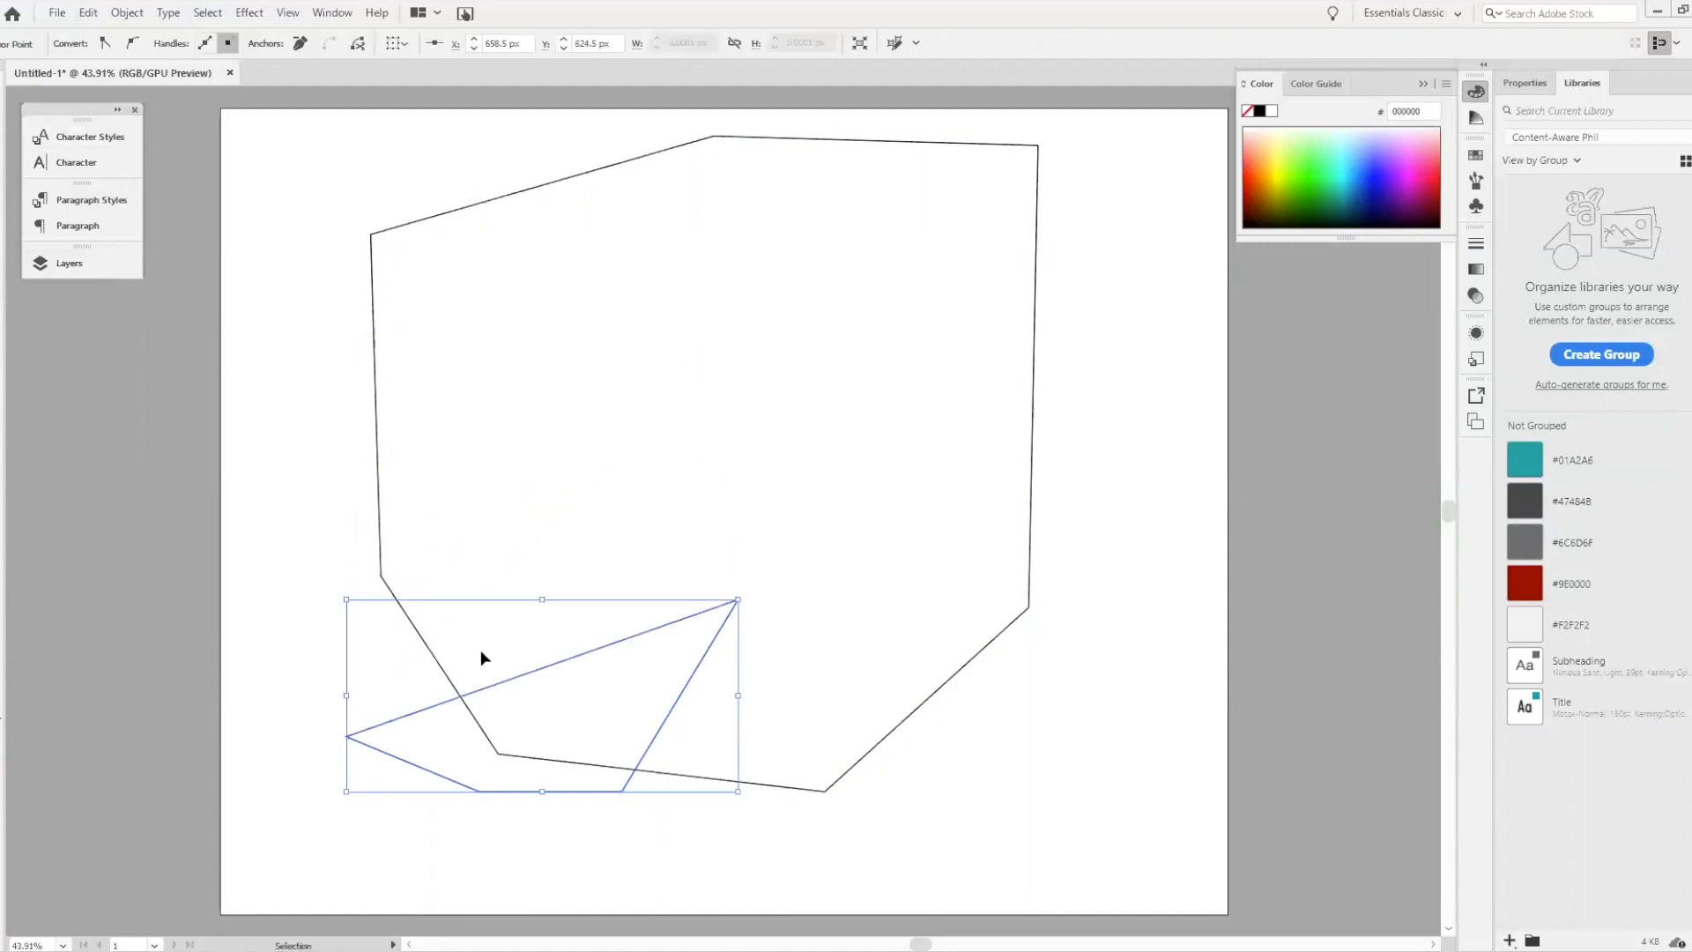
key("ctrl+a")
key("Delete")
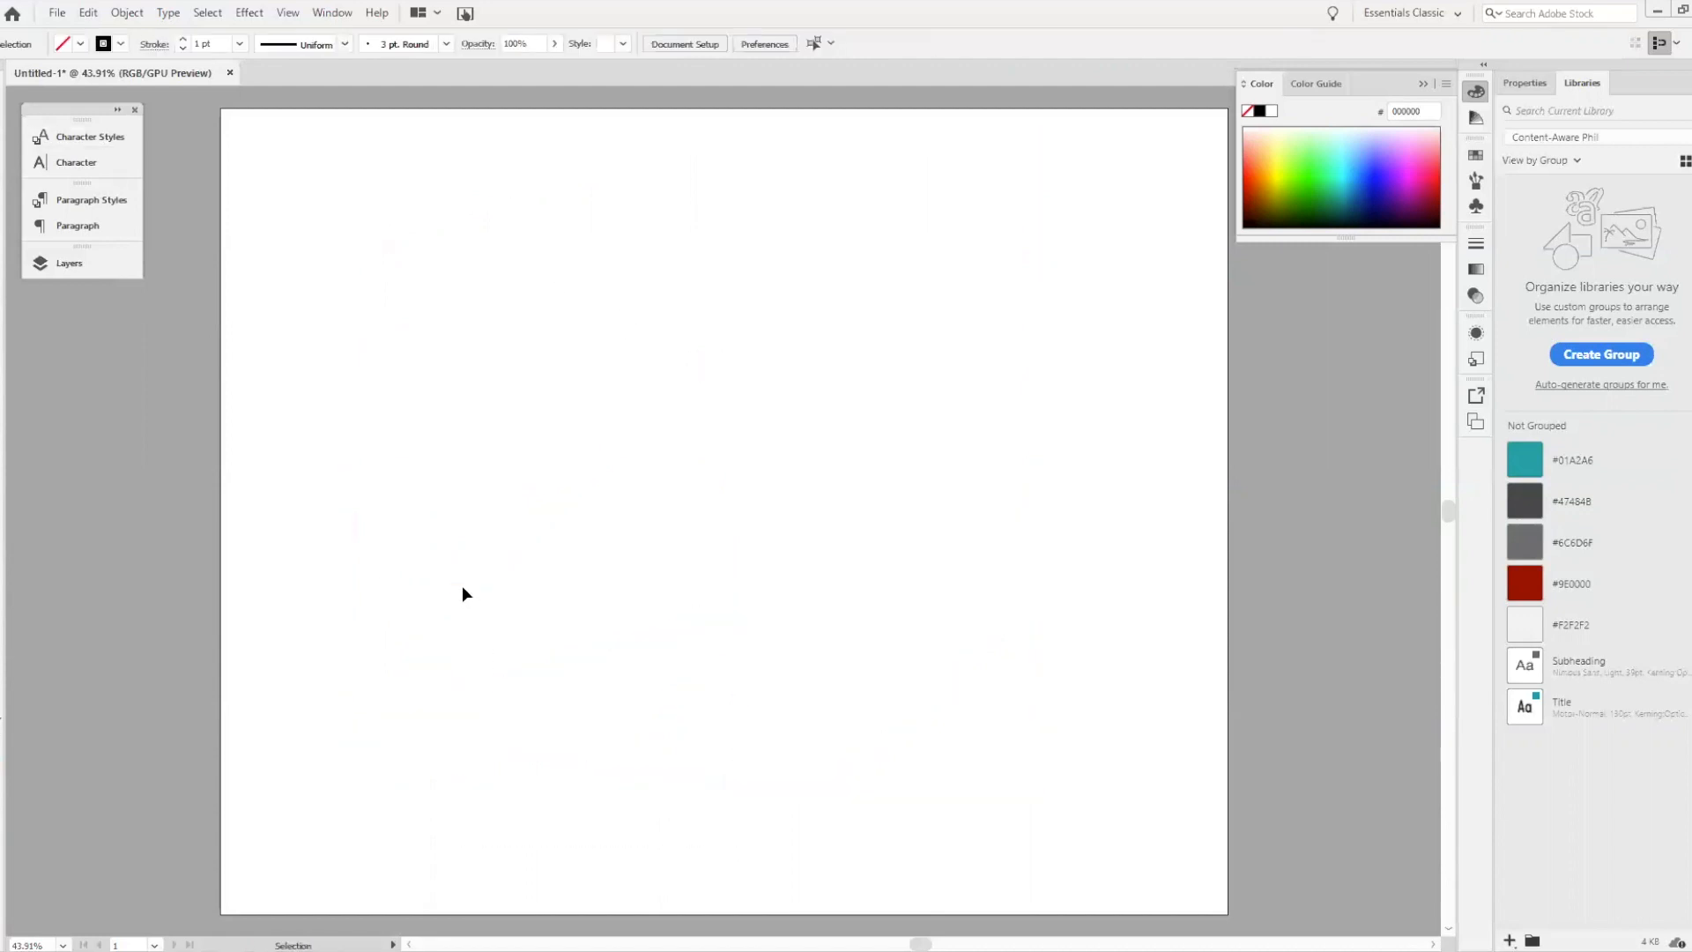
Draw a large closed C-like shape with the Pen tool from eight smooth anchor points, pulling out direction handles for curved segments.
key("p")
left_click_drag(402, 319, 449, 251)
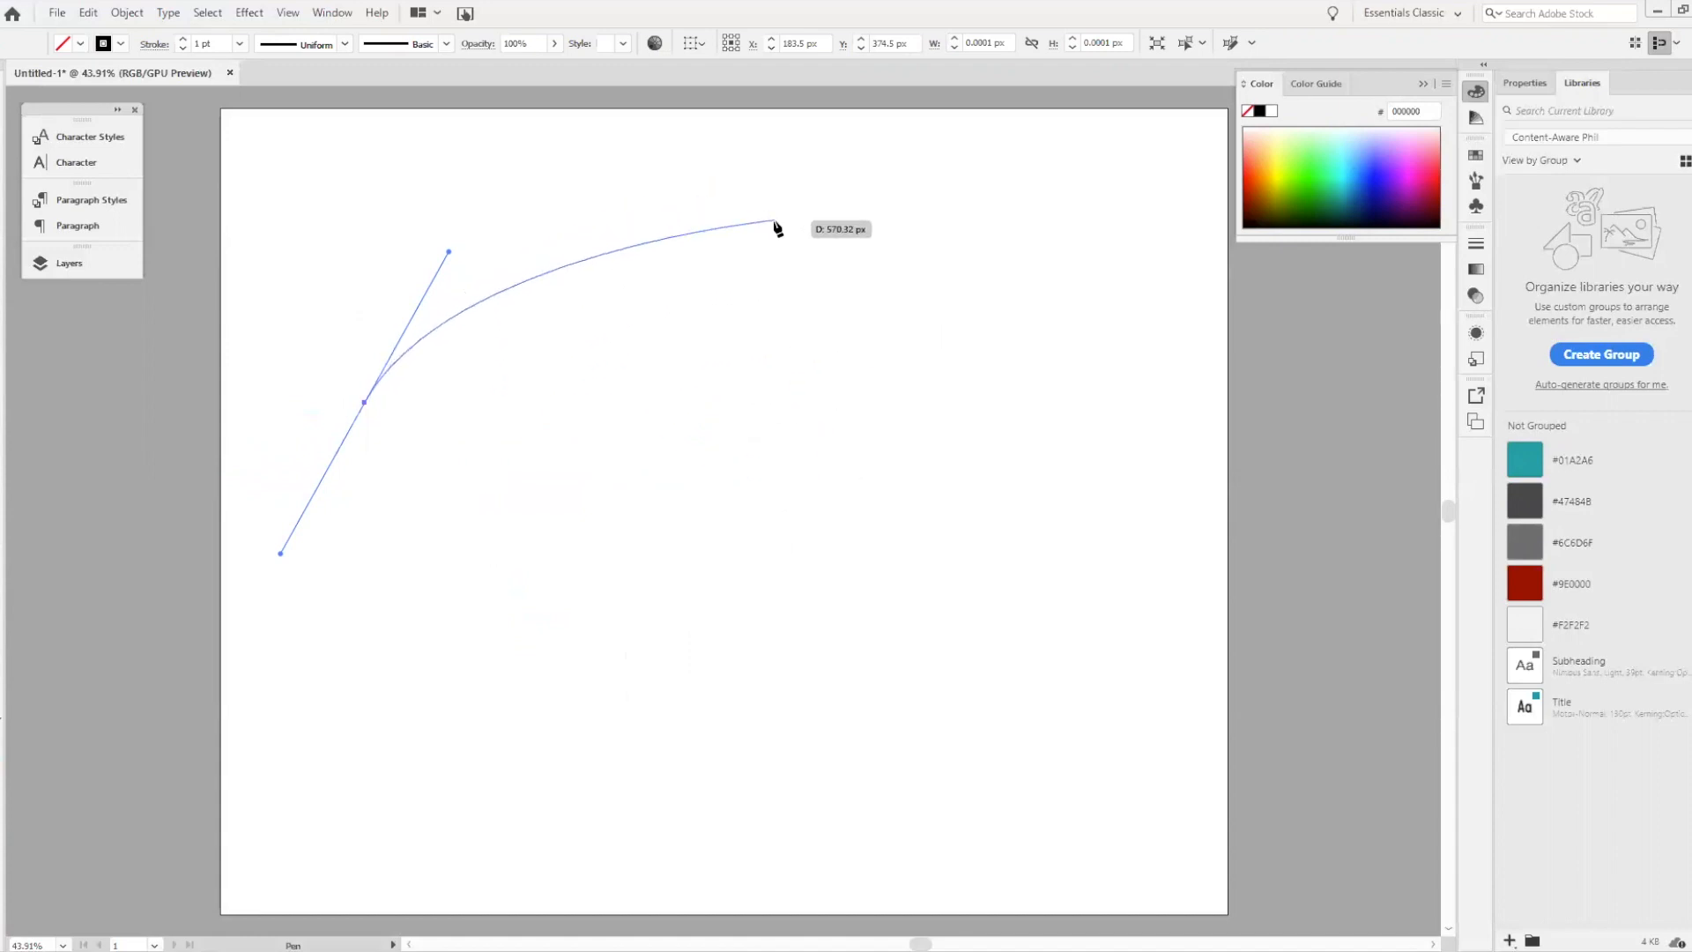
left_click(820, 203)
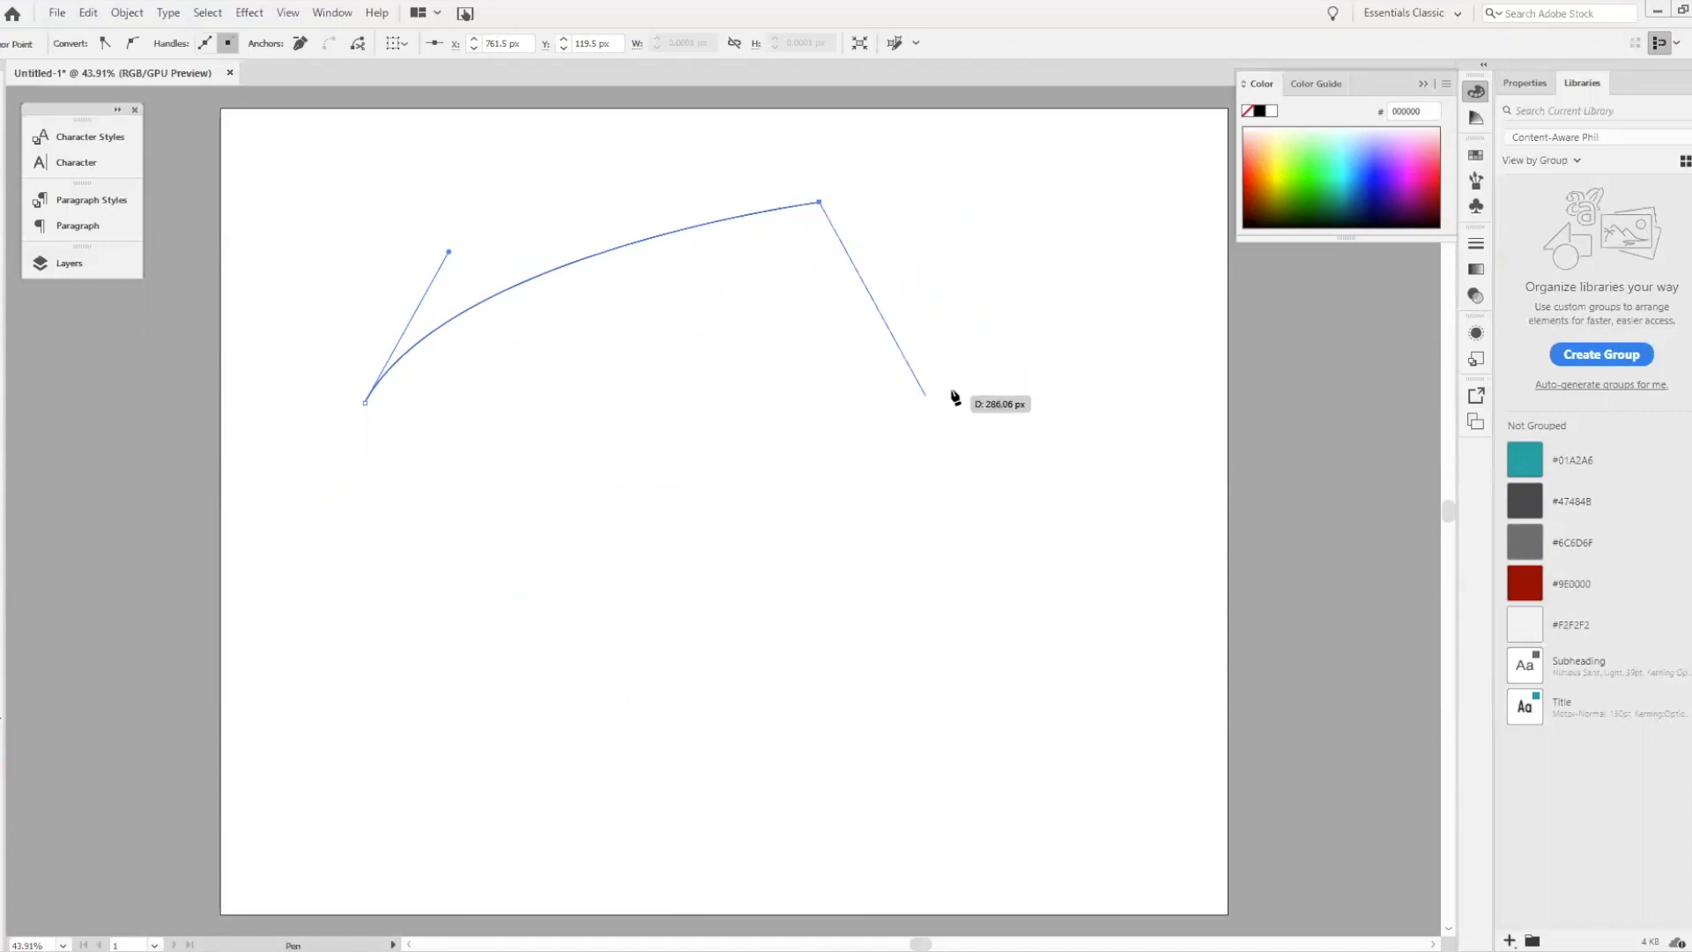
left_click_drag(1024, 326, 822, 520)
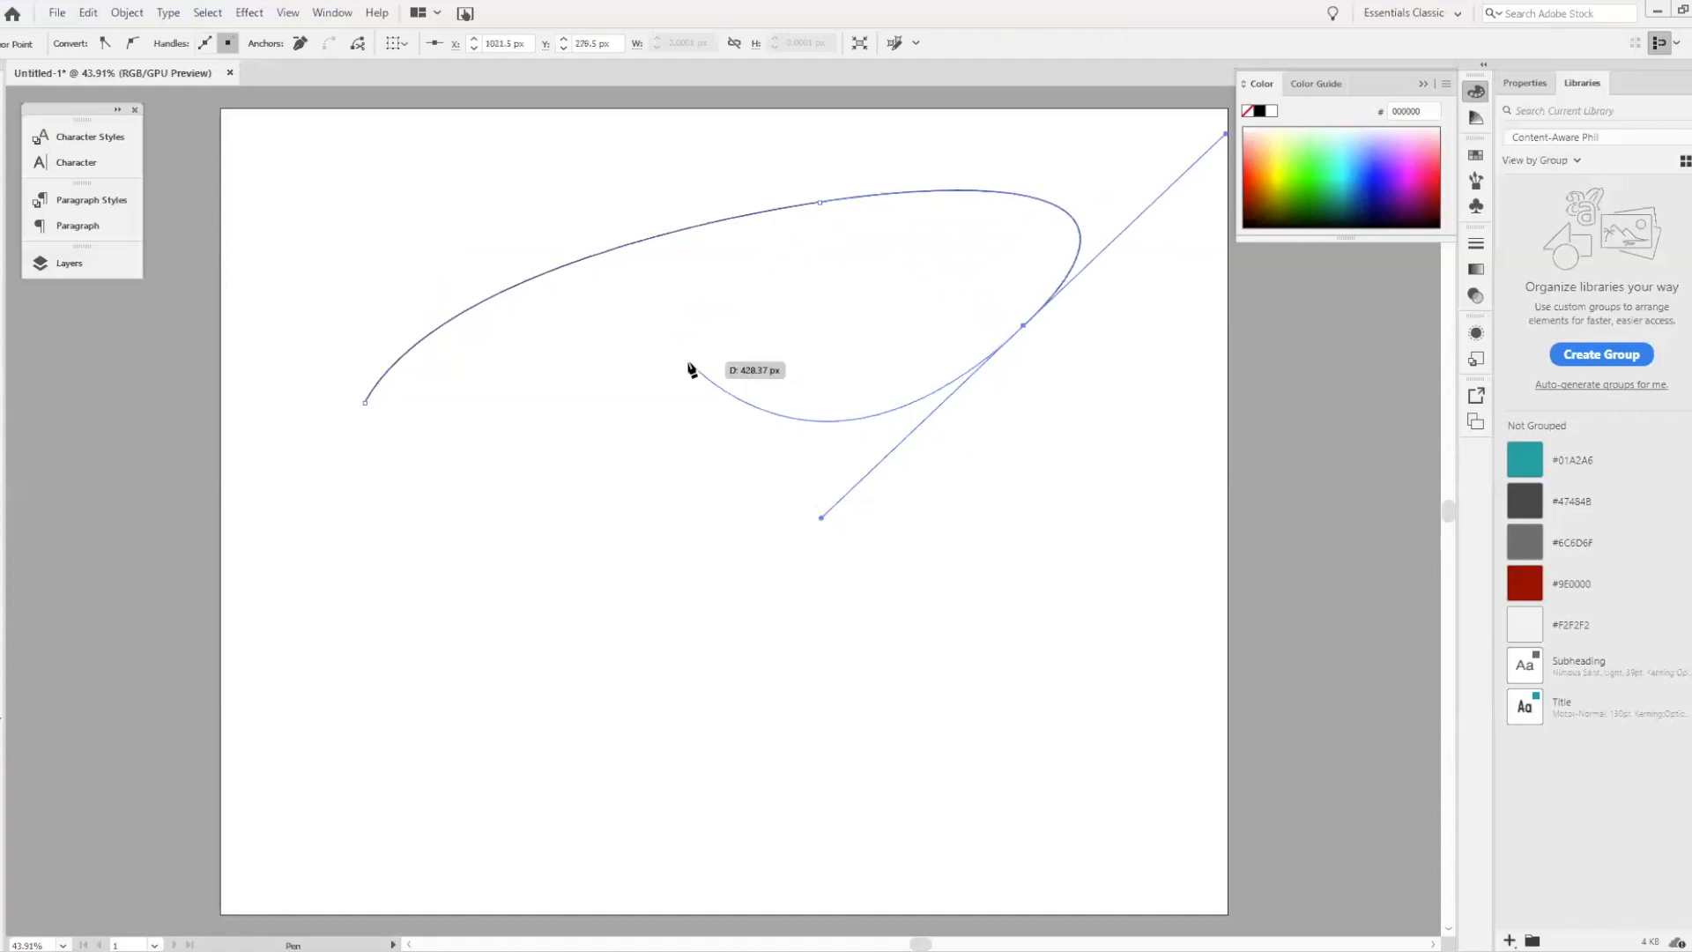
left_click_drag(703, 354, 547, 454)
left_click_drag(724, 650, 936, 653)
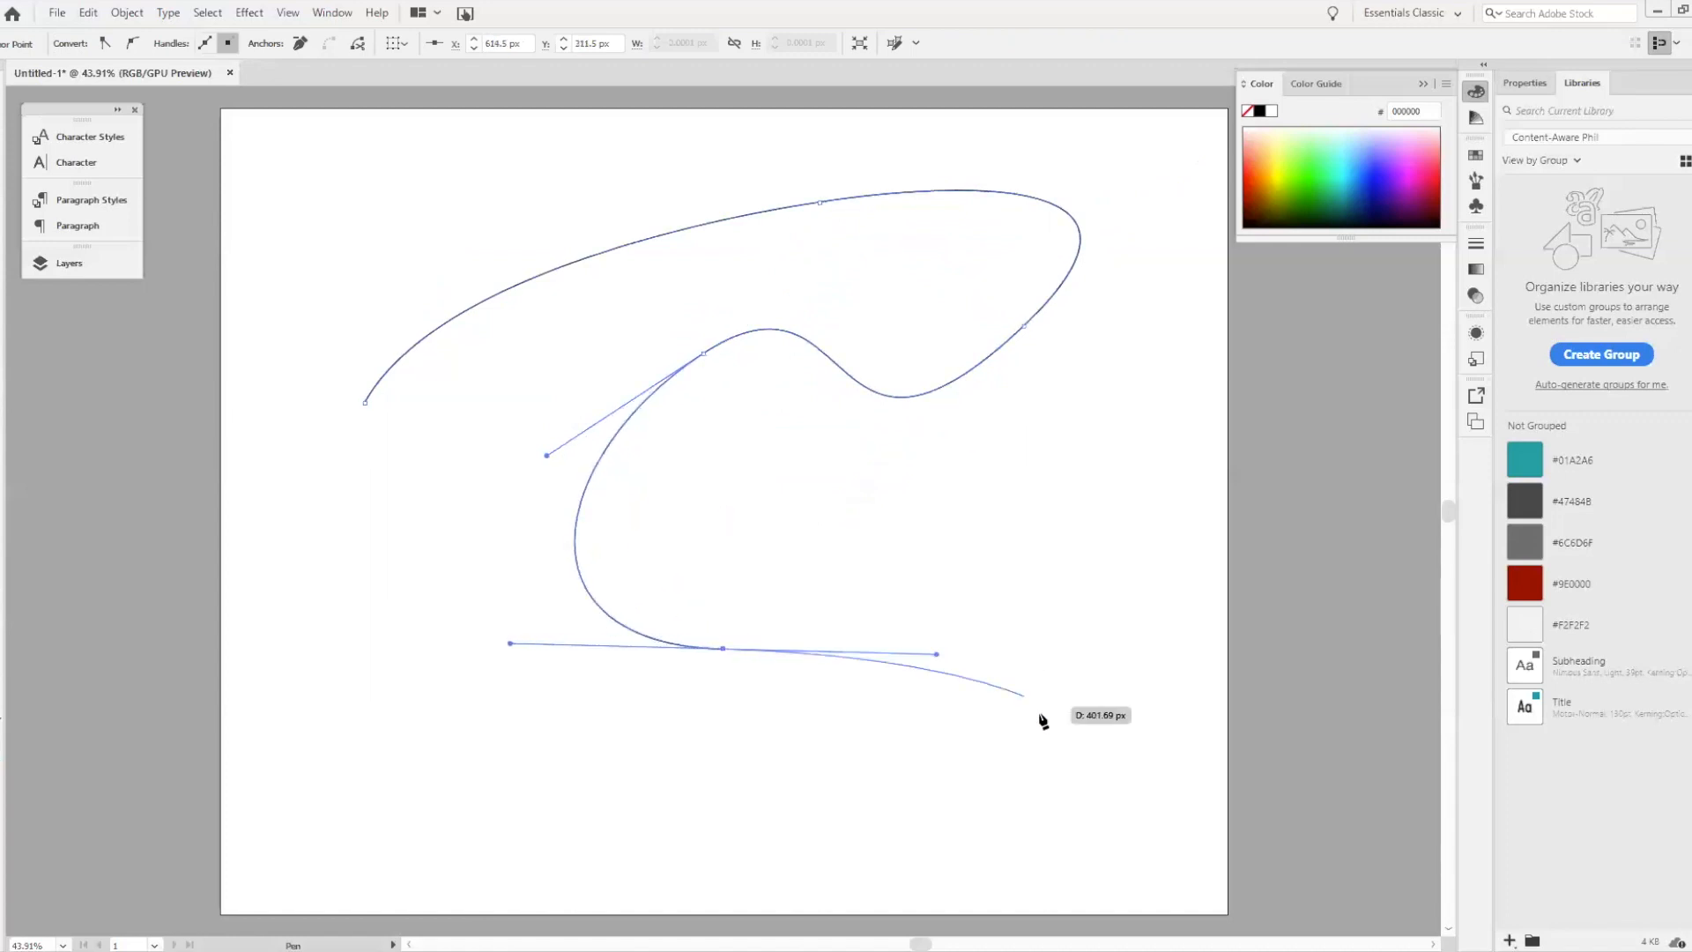
left_click_drag(1018, 746, 809, 796)
left_click_drag(431, 762, 399, 579)
left_click_drag(296, 529, 450, 252)
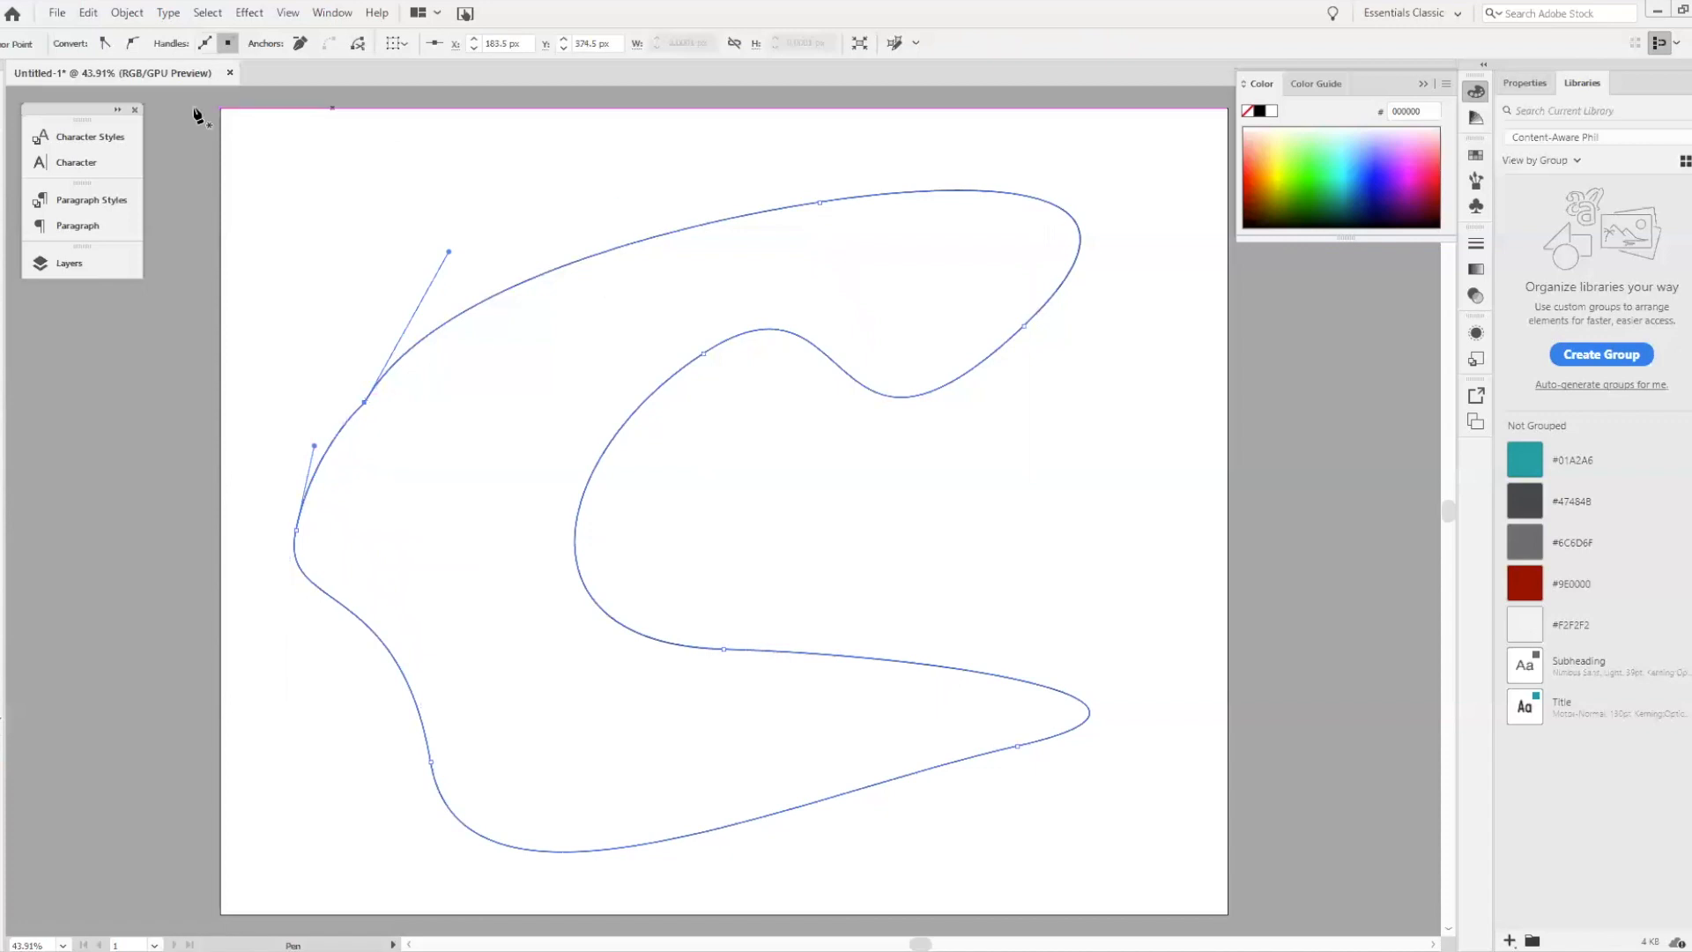
Select the curved closed shape and delete it.
key("v")
left_click_drag(574, 495, 337, 238)
key("Delete")
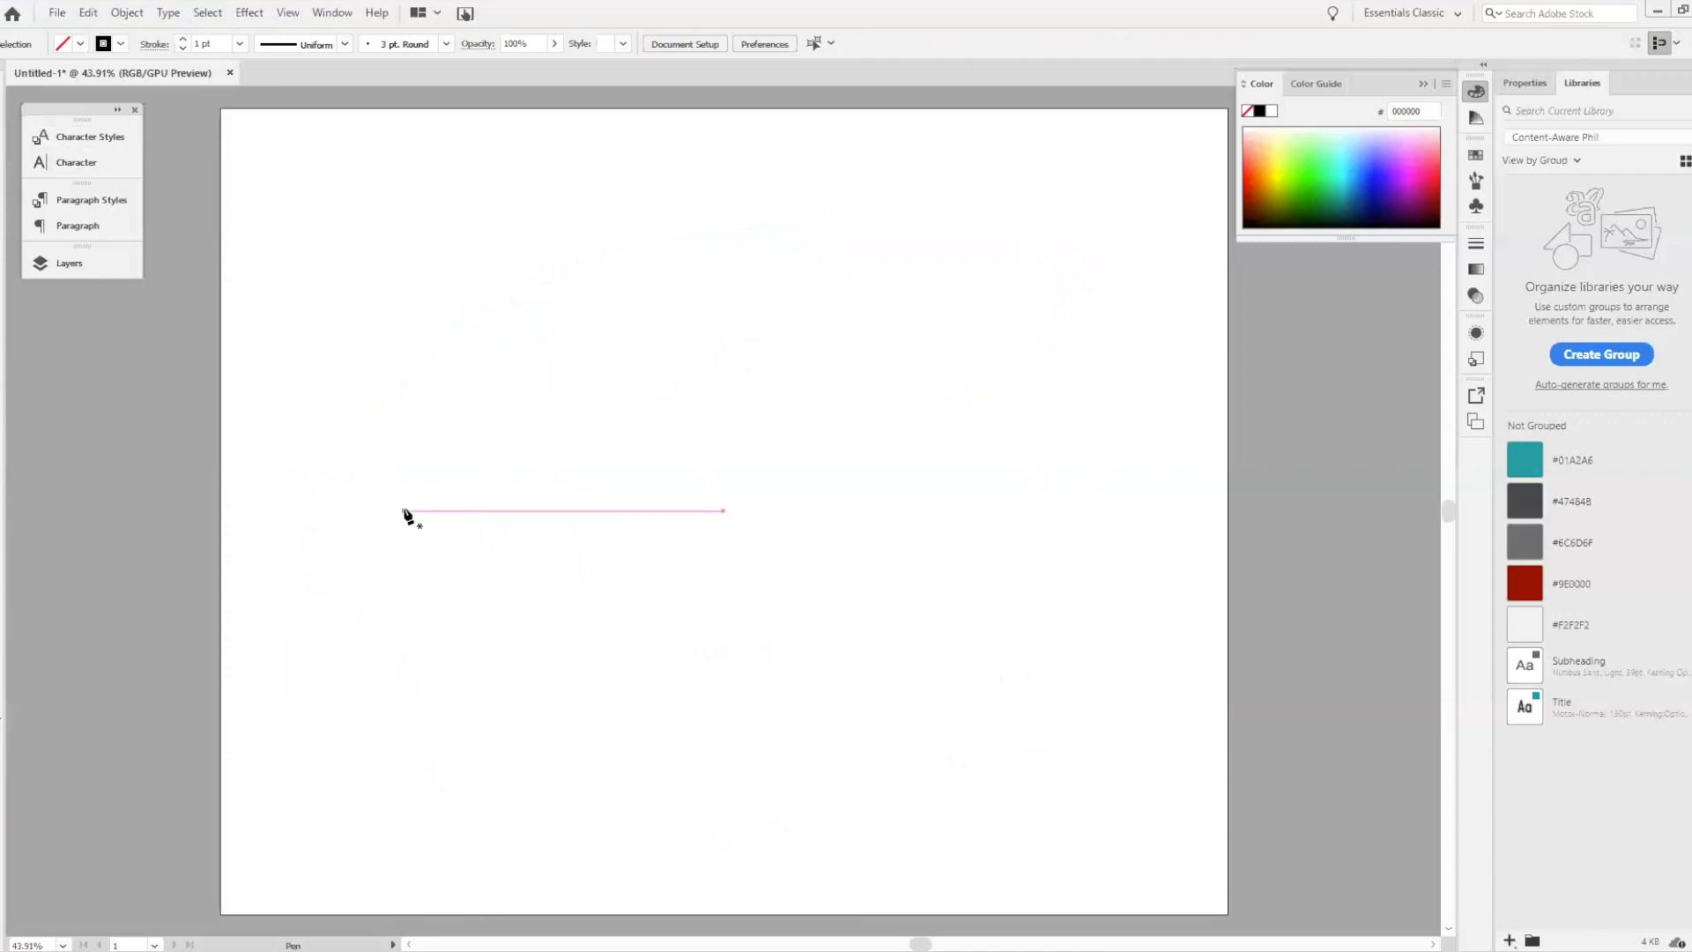
Draw an open wave-shaped path about 748 × 126 px with the Pen tool, using three smooth anchor points with horizontal handles.
left_click_drag(381, 512, 507, 532)
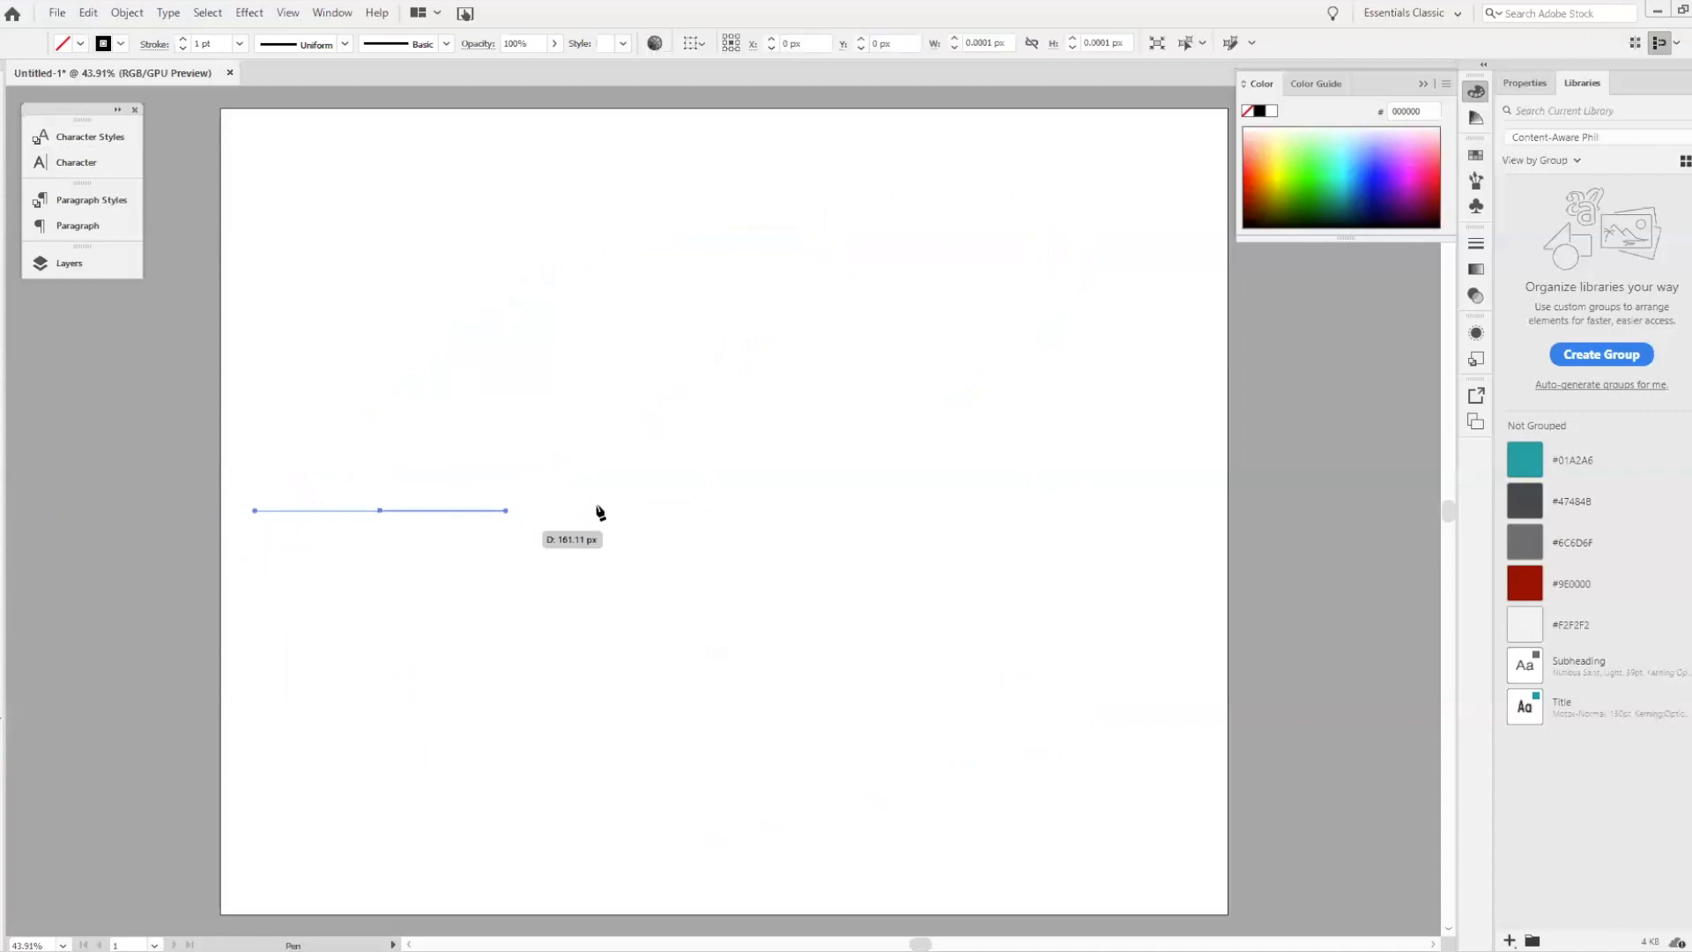
left_click_drag(724, 413, 857, 412)
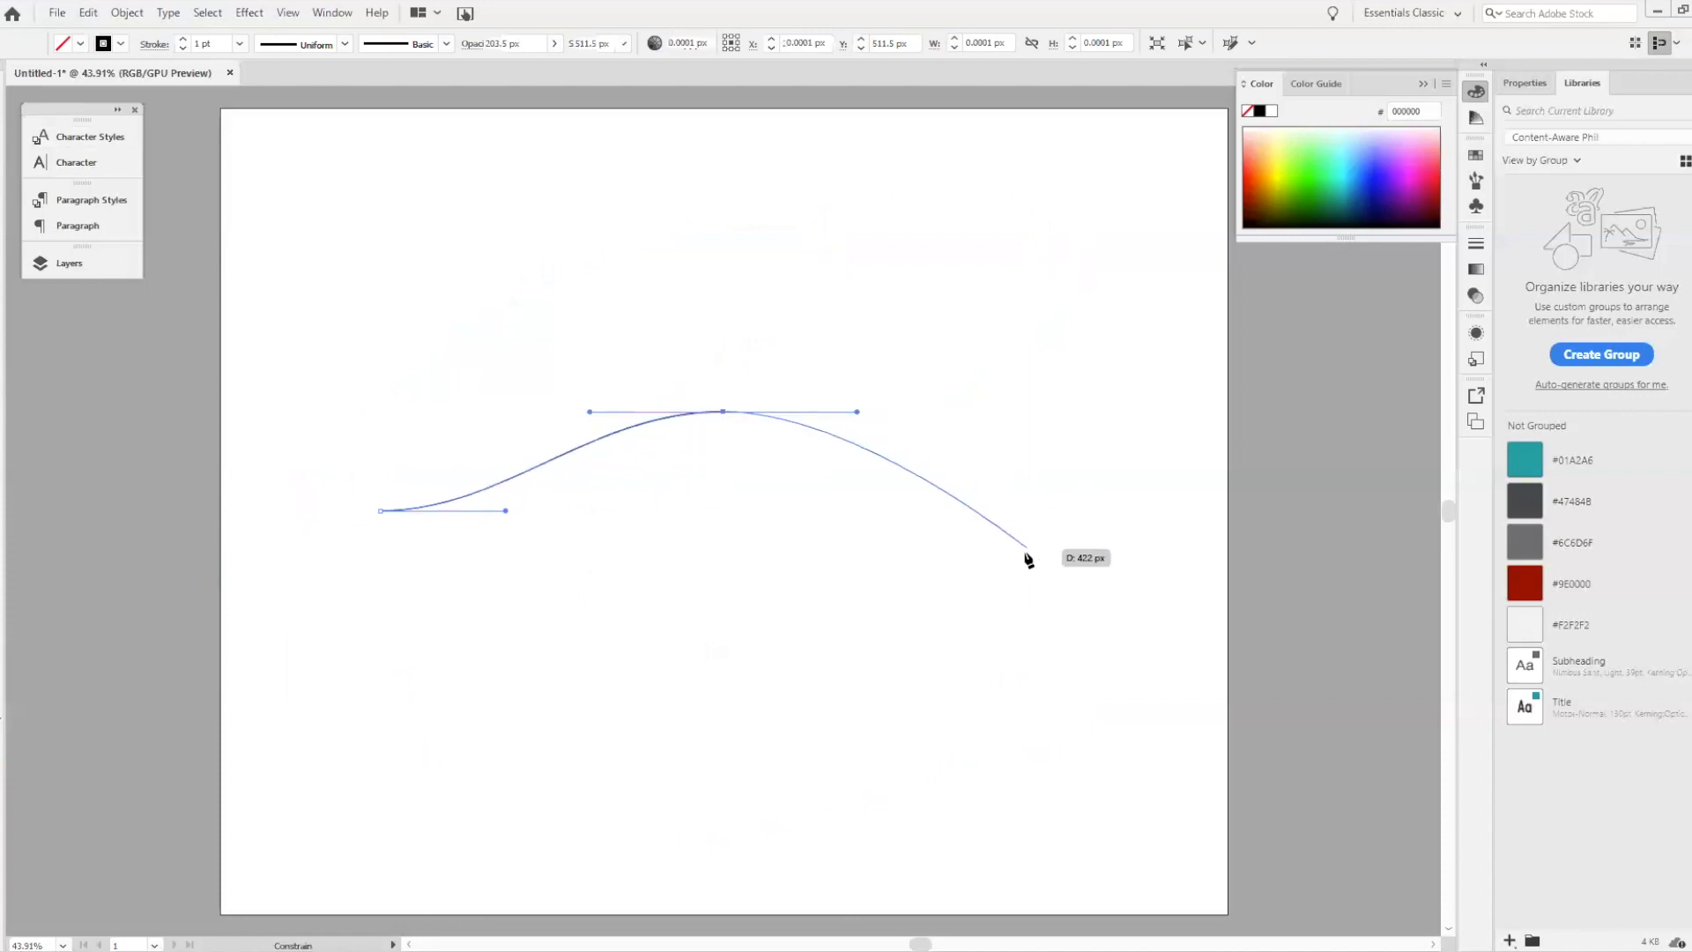
left_click(971, 511)
left_click_drag(971, 512, 1085, 515)
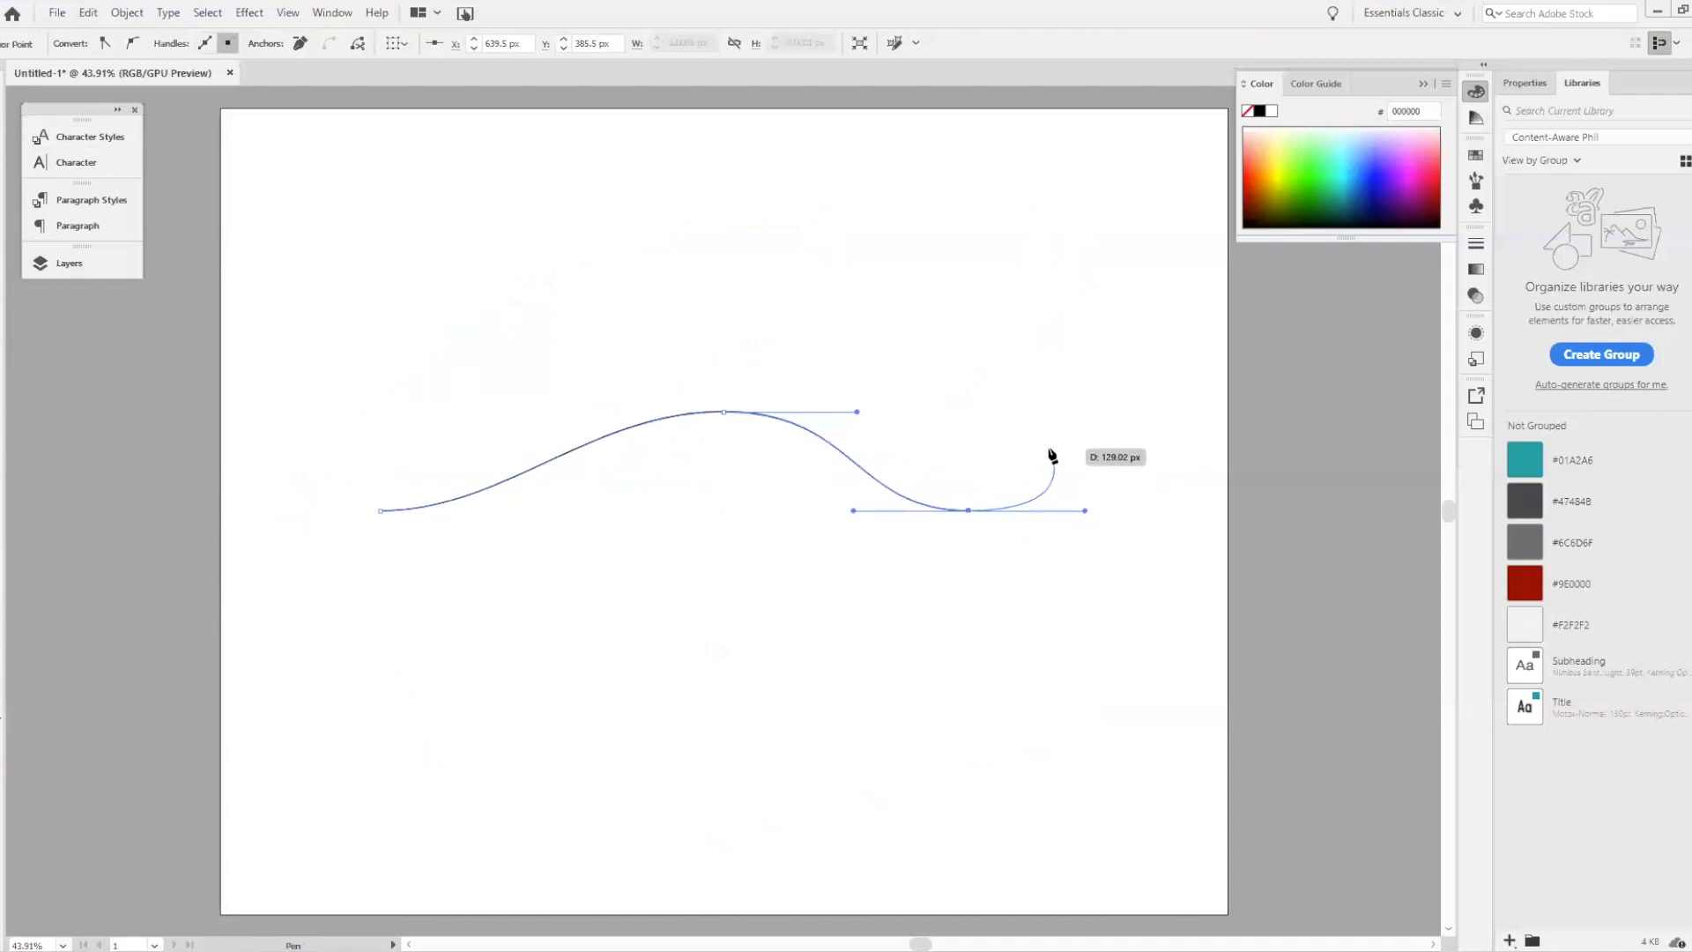
Select the wave path and convert its middle anchor to a corner point with the Anchor Point Tool.
key("v")
left_click_drag(1014, 646, 605, 335)
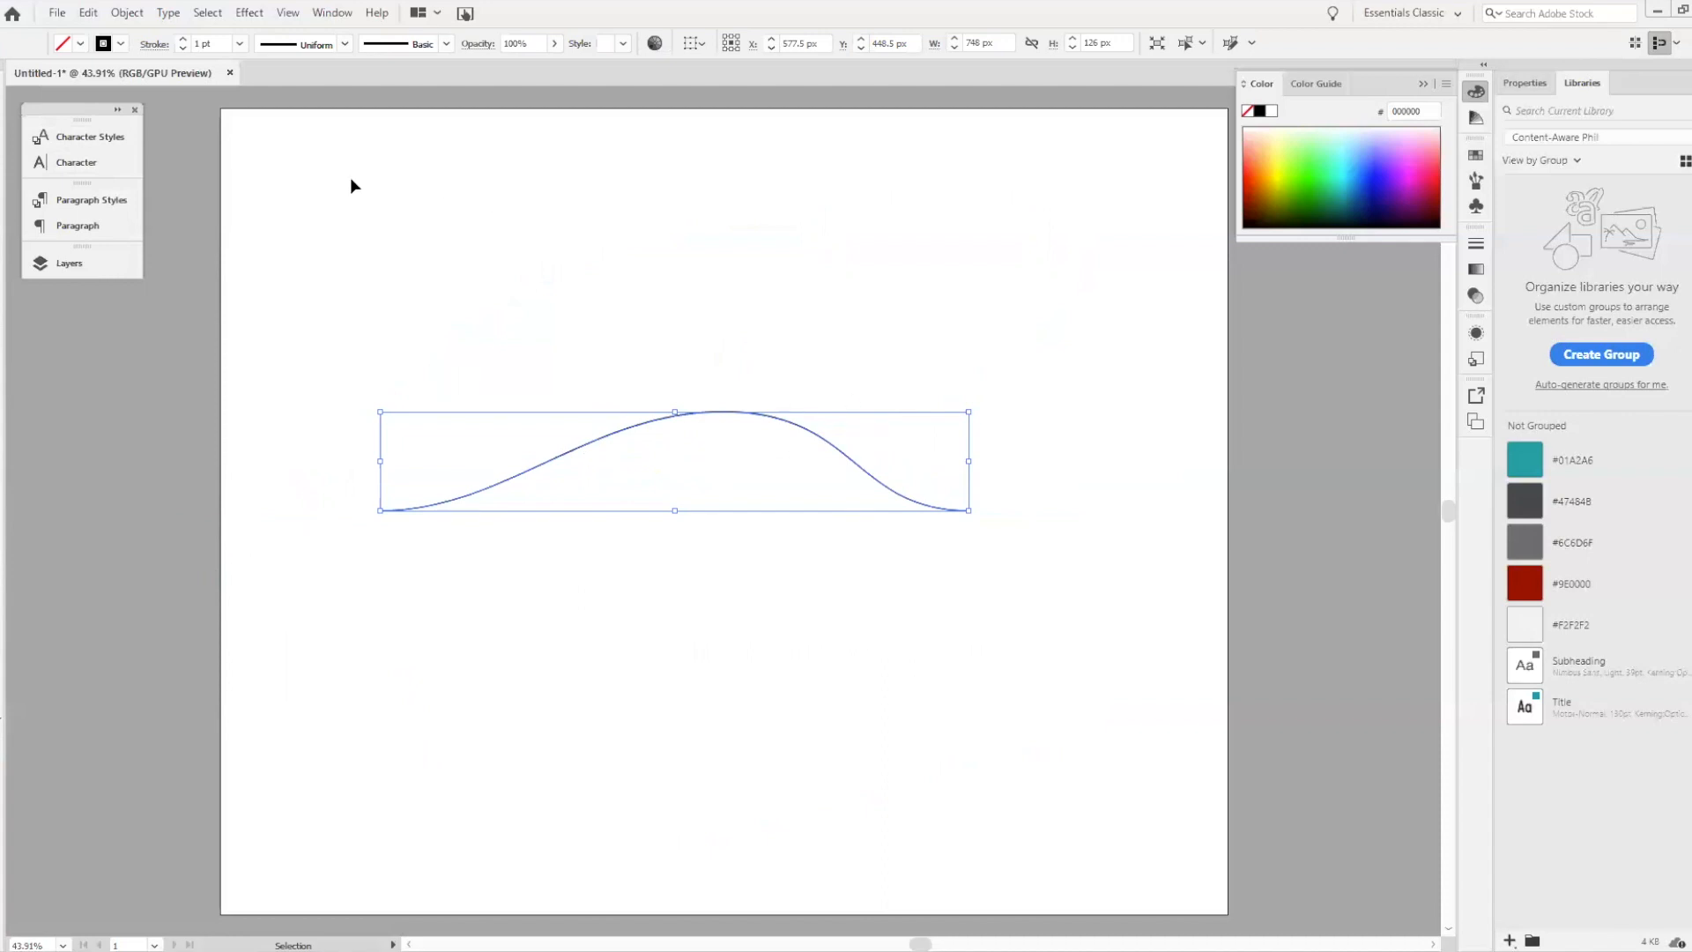
left_click(2, 189)
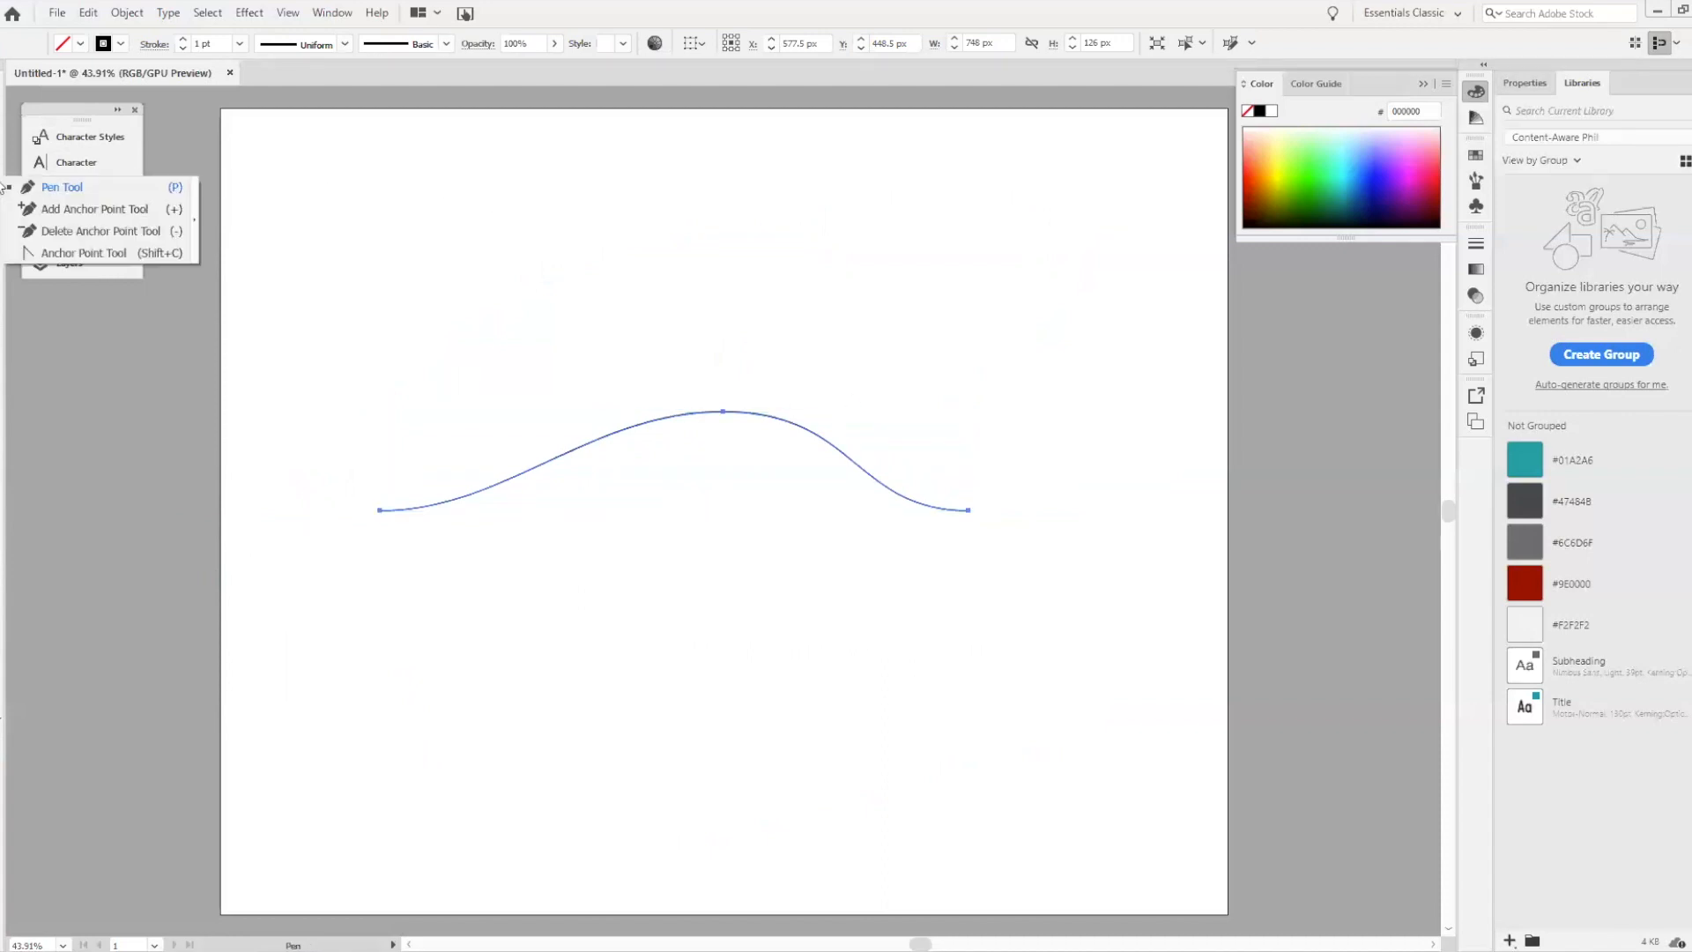
left_click(85, 253)
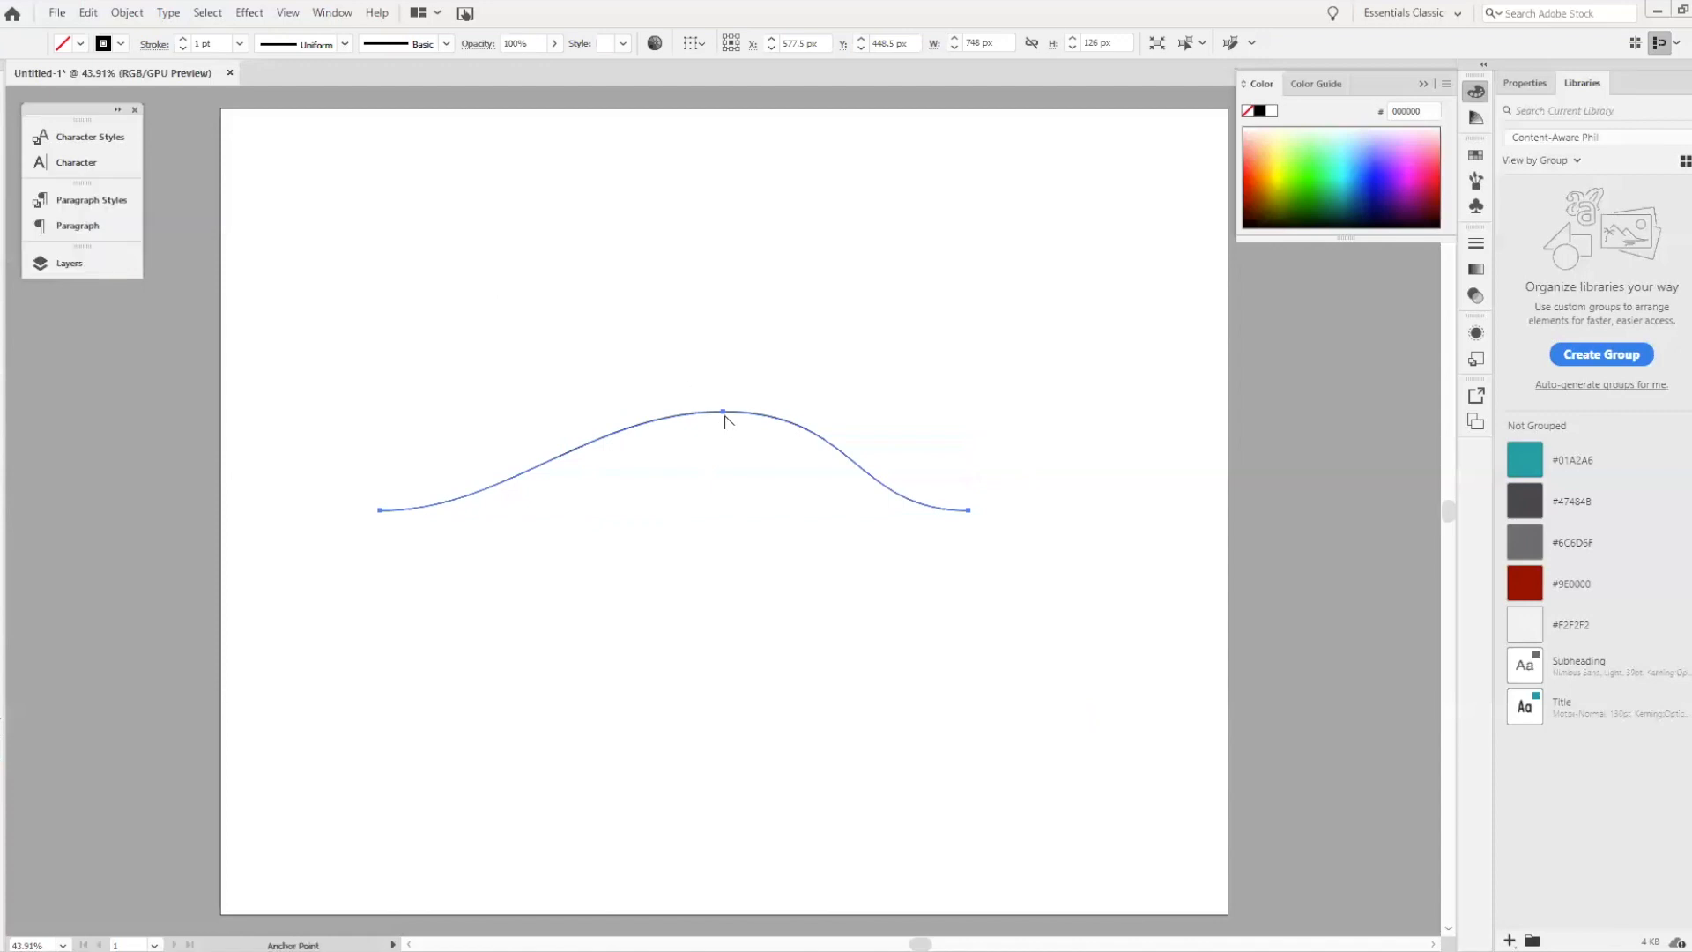
left_click_drag(726, 416, 853, 404)
left_click(722, 411)
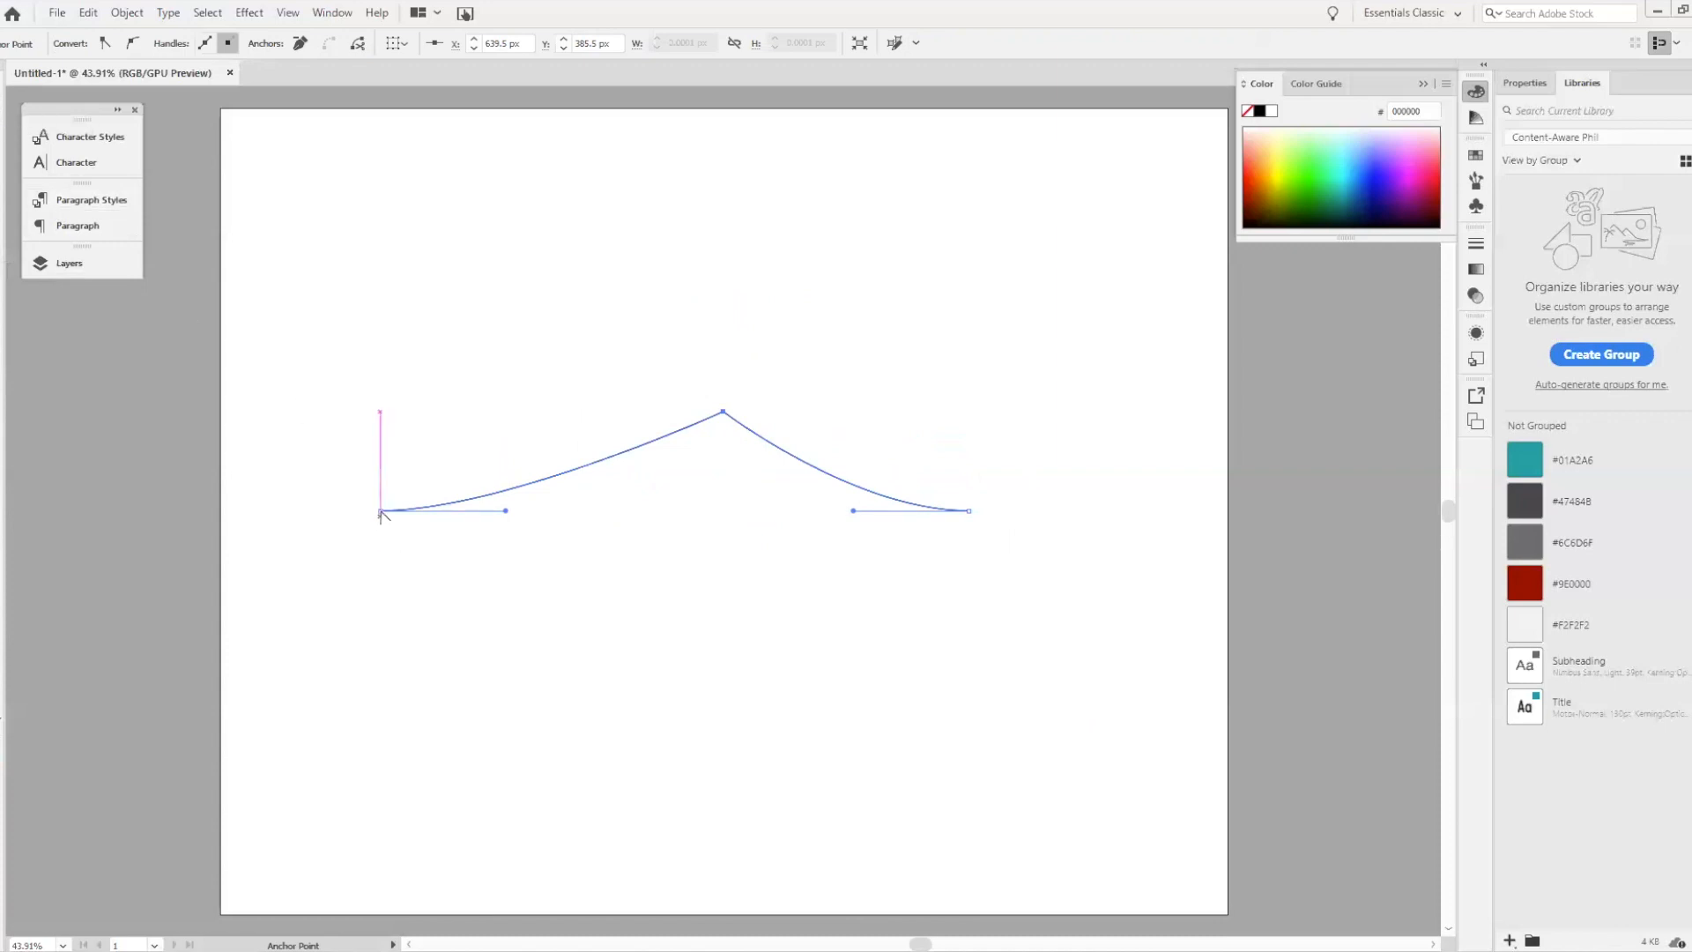
Pull new direction handles out of the left, middle and right anchors of the wave path to make them smooth.
left_click_drag(381, 511, 529, 618)
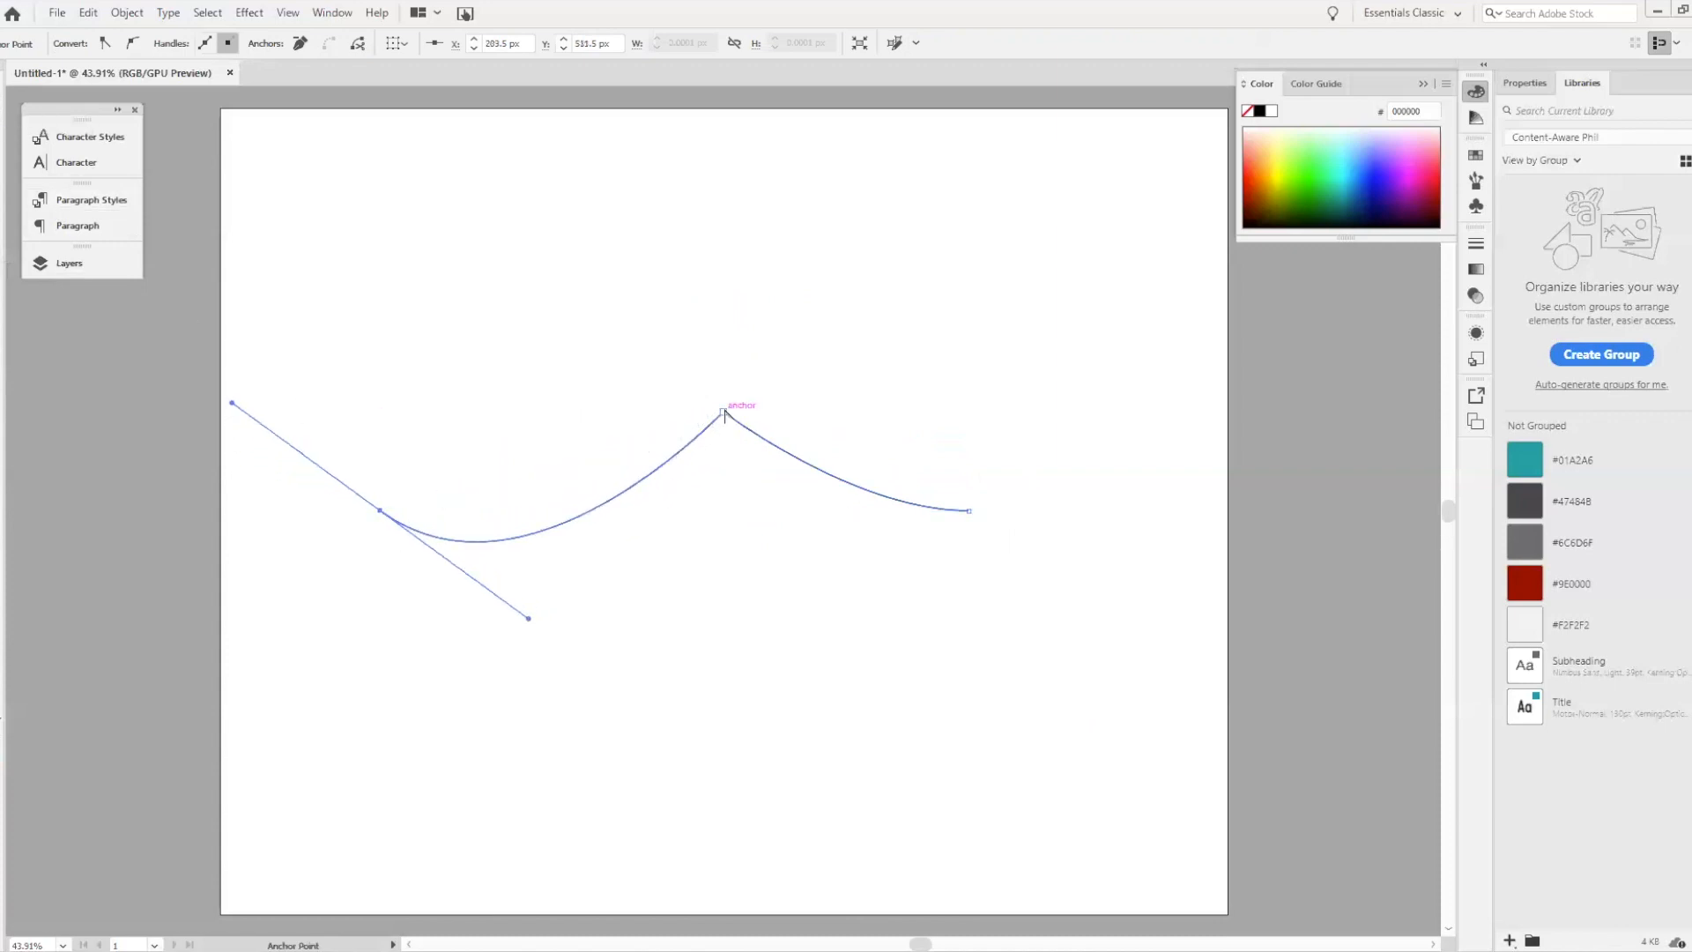
left_click_drag(723, 414, 828, 400)
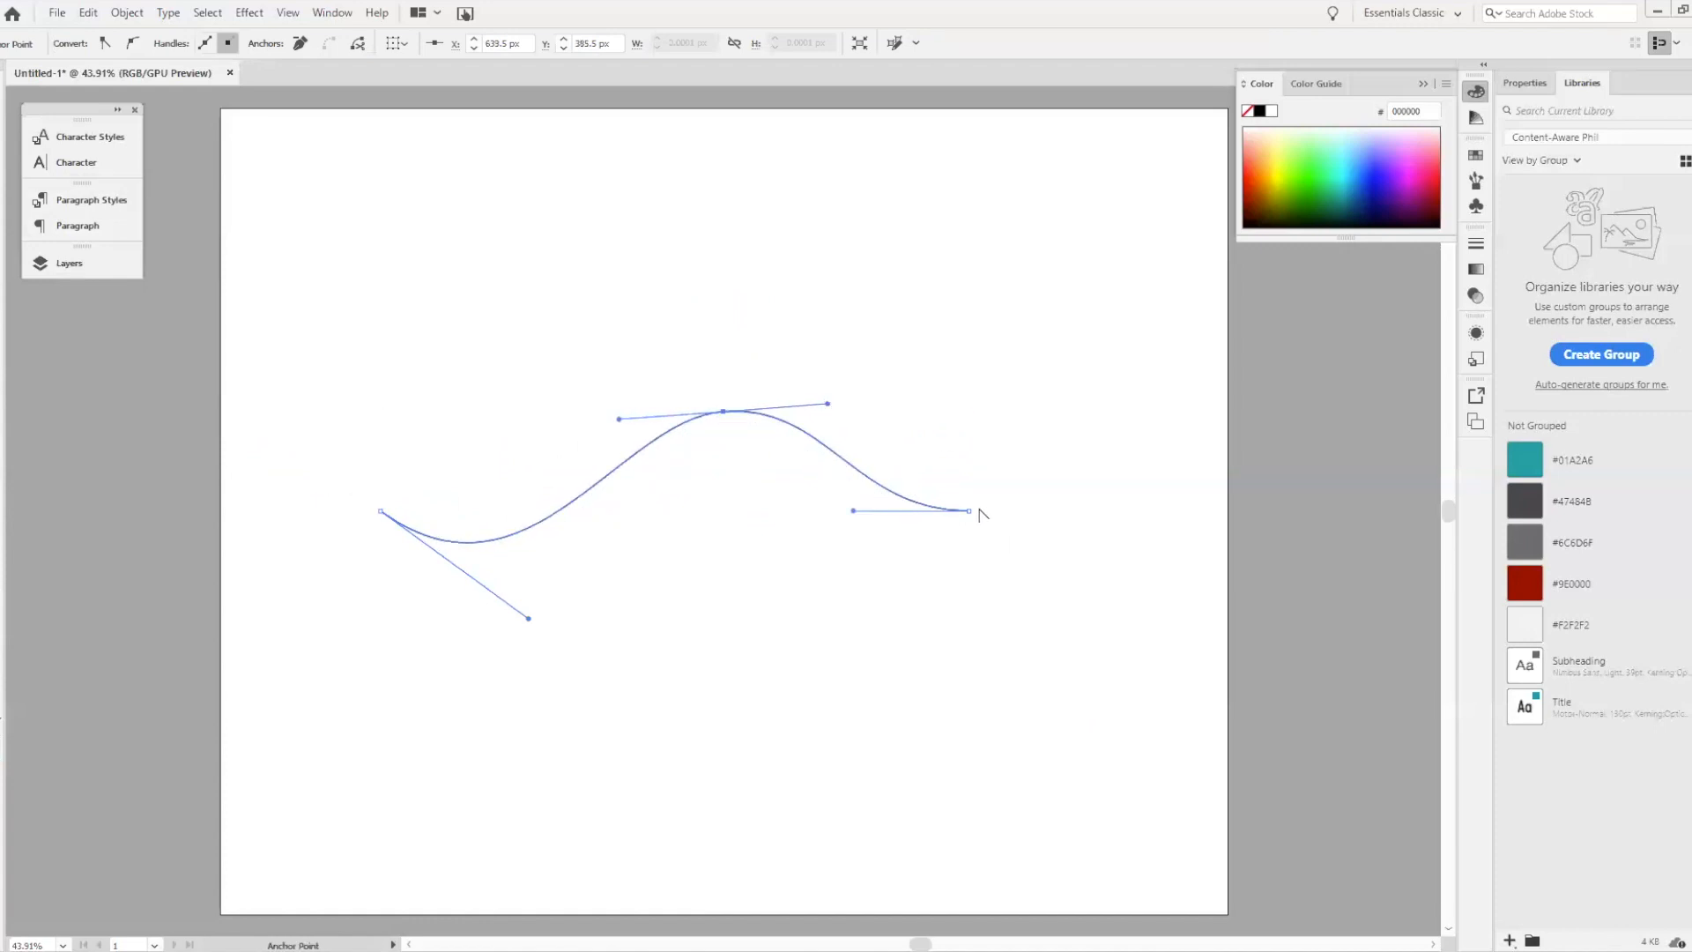
left_click_drag(970, 512, 1069, 472)
left_click_drag(385, 512, 560, 565)
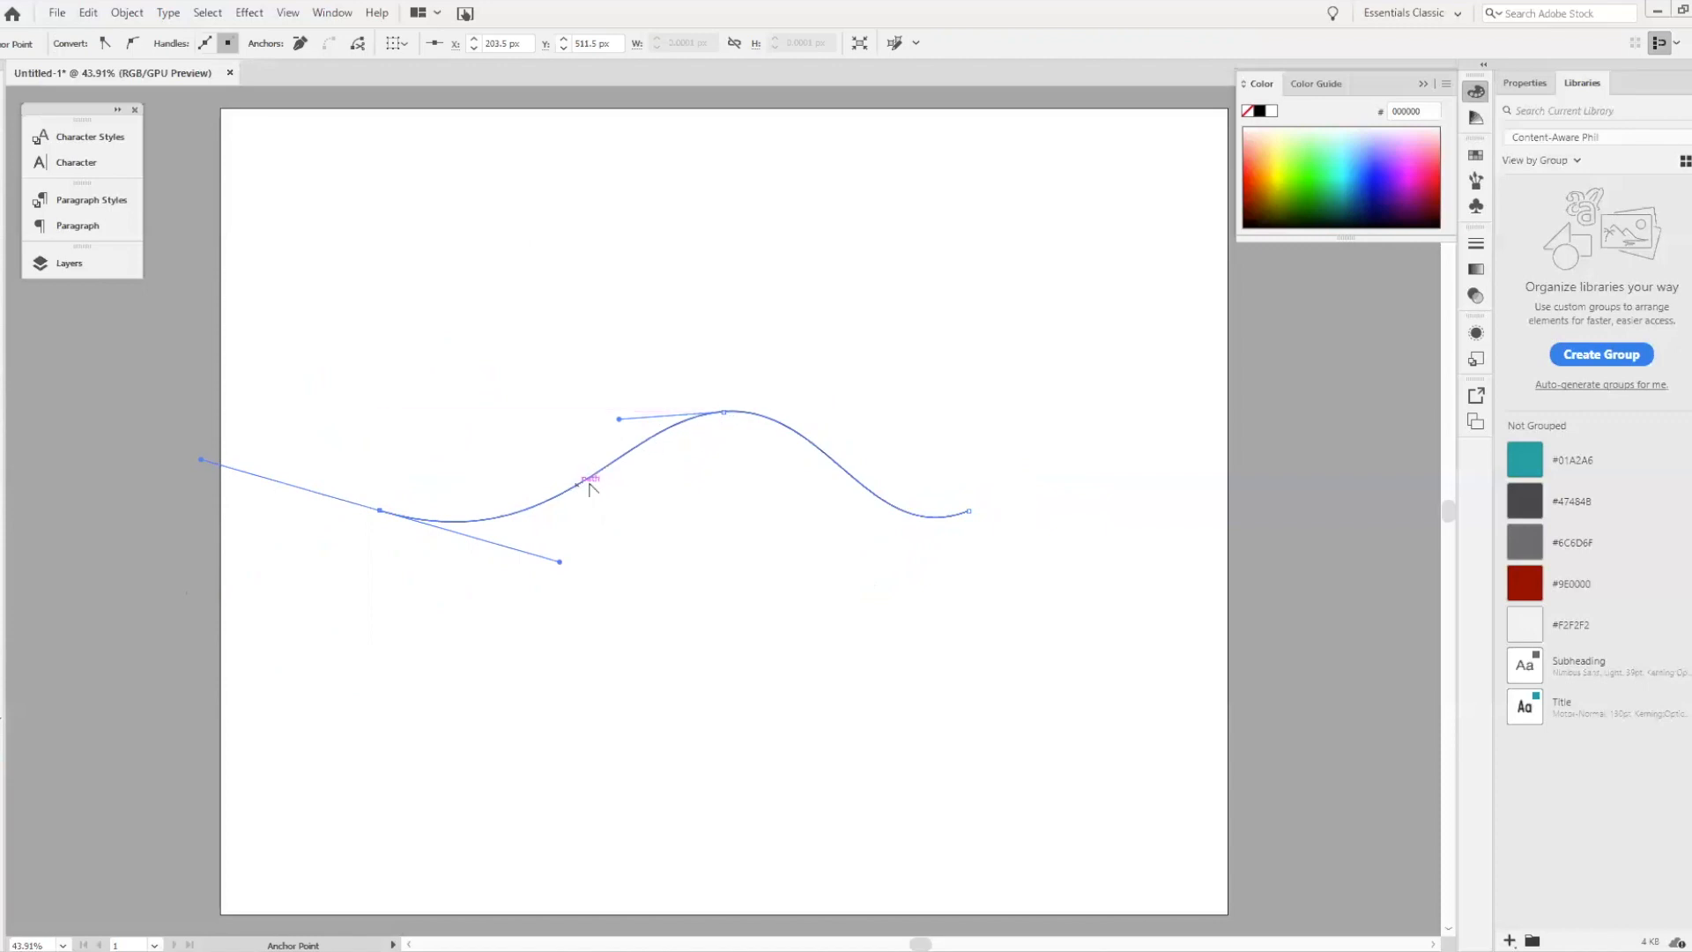
Bend the wave's left segment up into a high arch and its right segment down into a trough, leaving the path deselected.
left_click_drag(579, 481, 430, 316)
left_click_drag(830, 498, 798, 608)
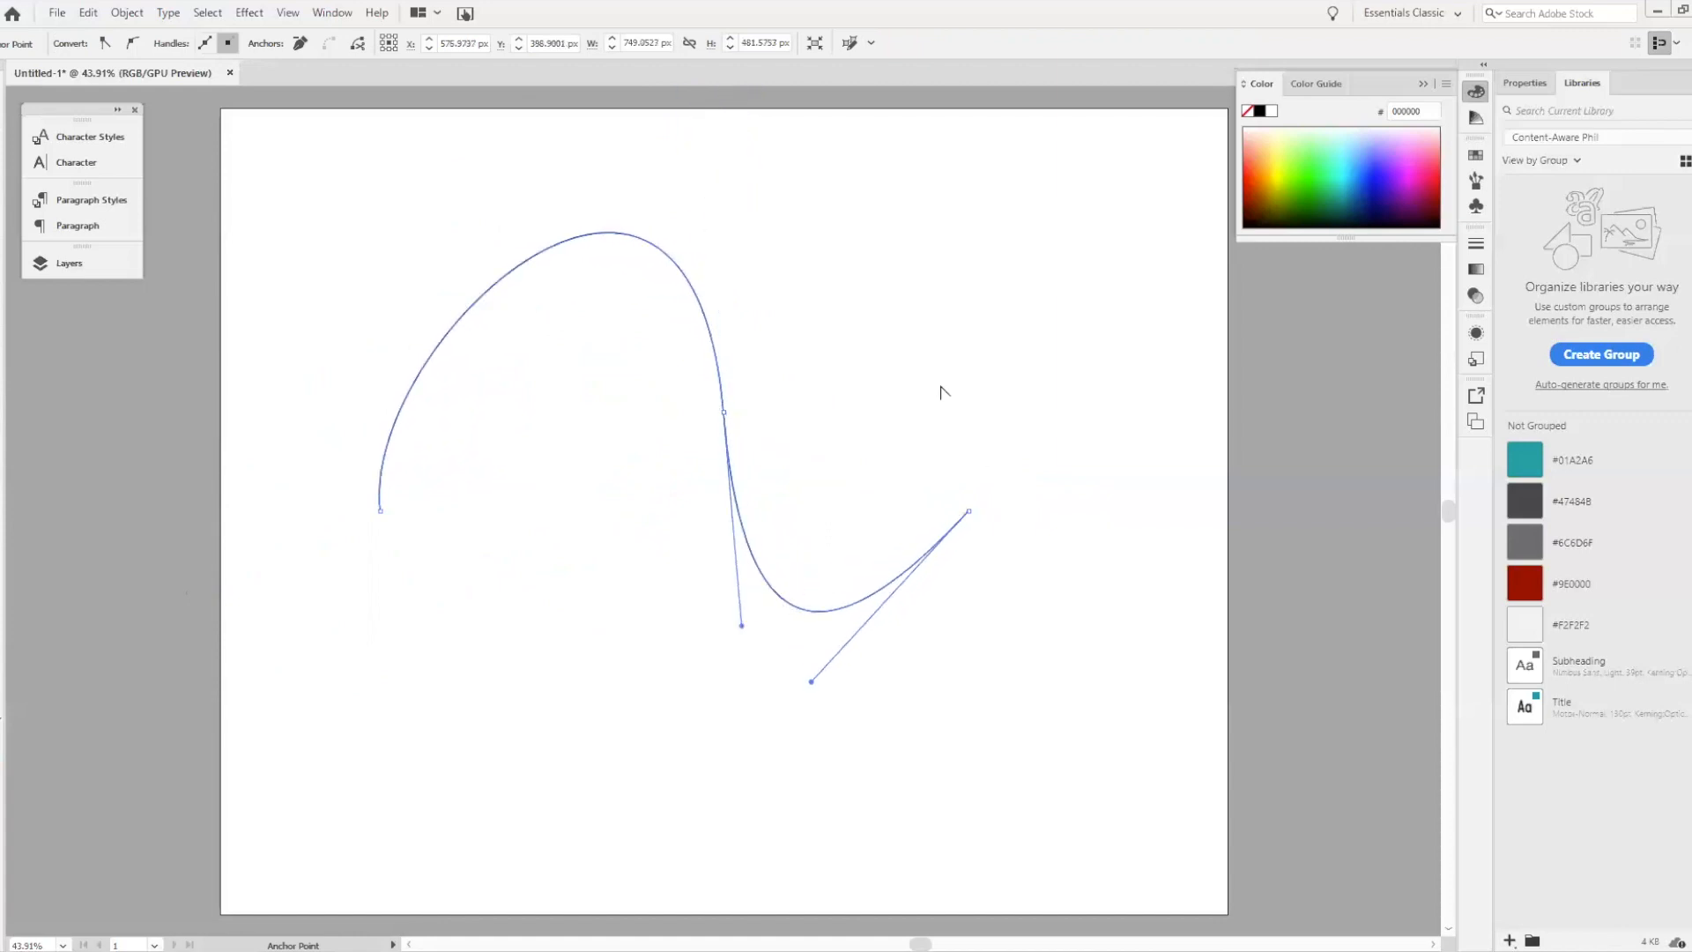
key("v")
left_click(916, 277)
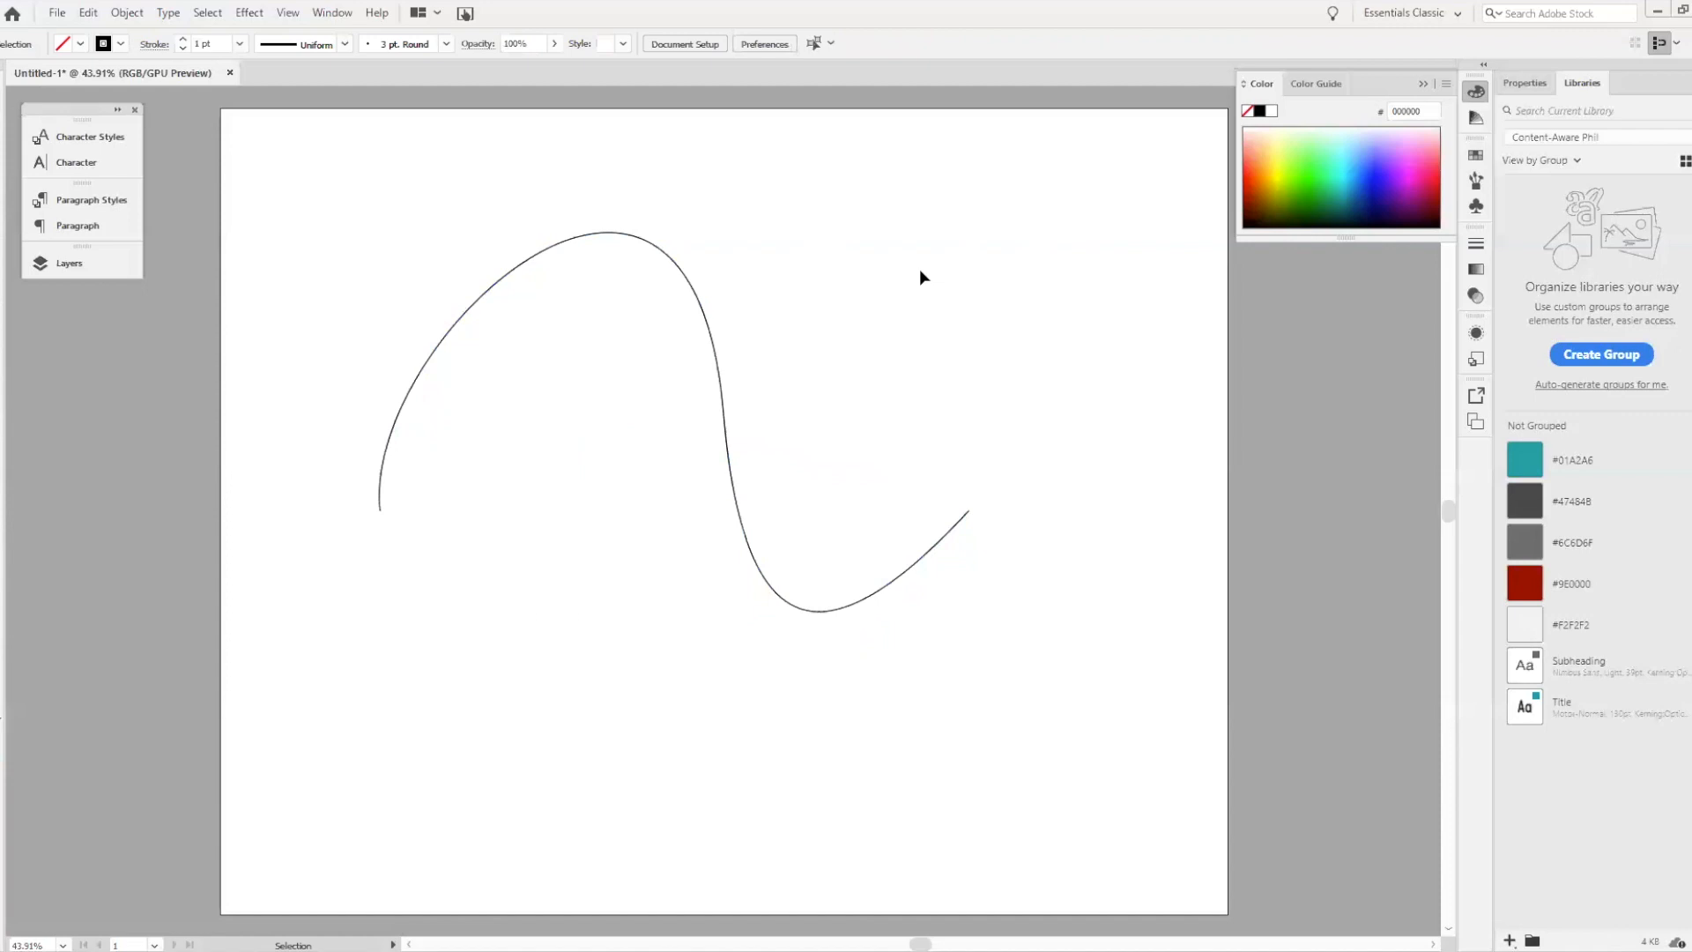
key("ctrl+a")
left_click(923, 282)
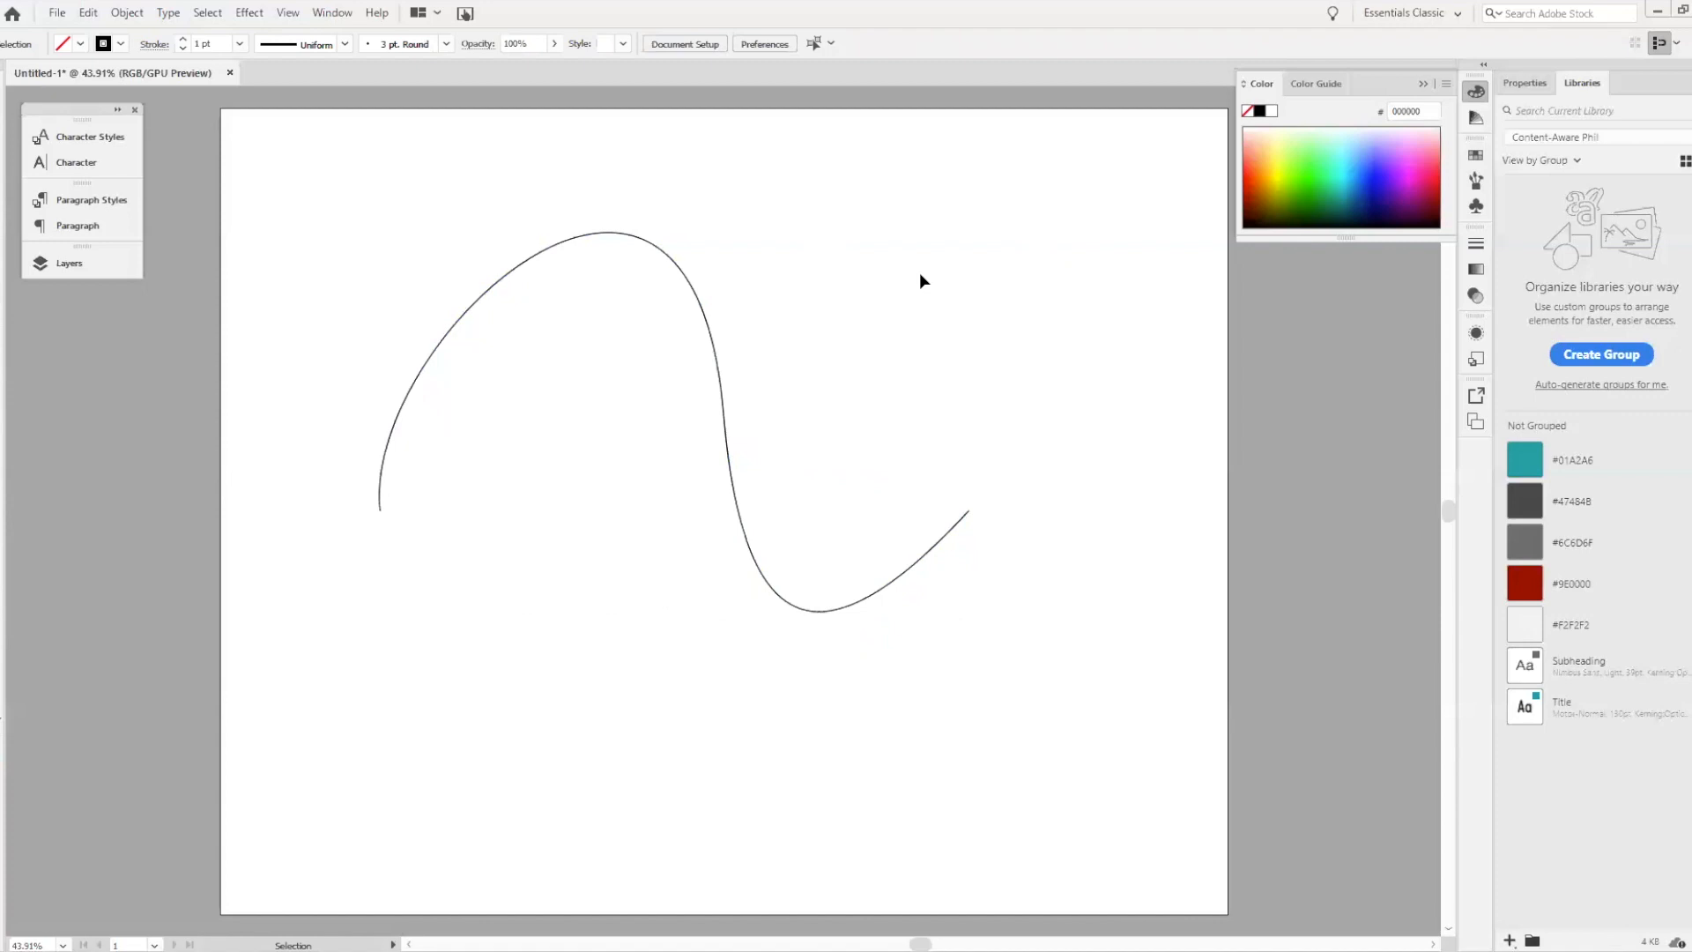